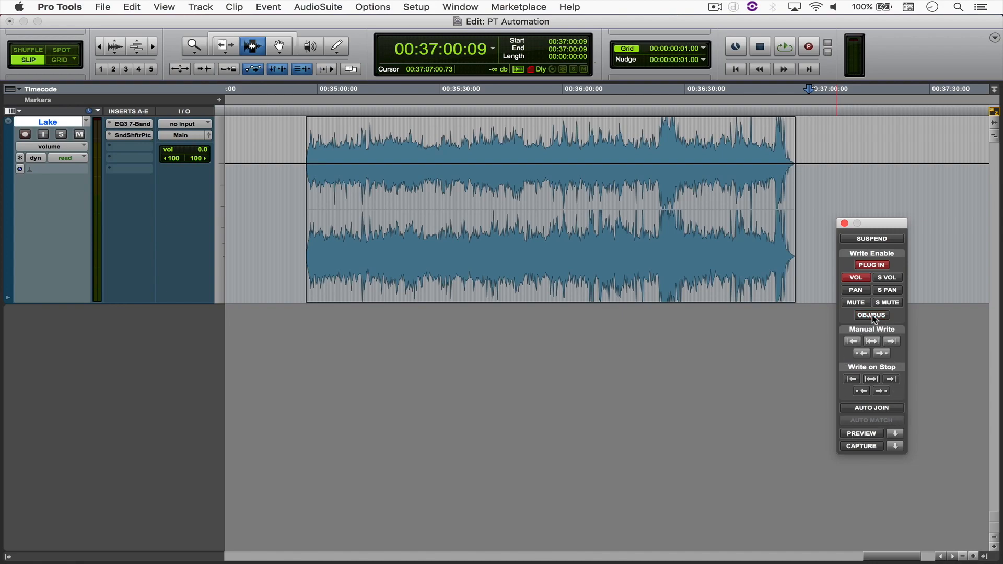
# Open the Lake track's output fader window and set the track's automation mode to latch
pyautogui.click(208, 135)
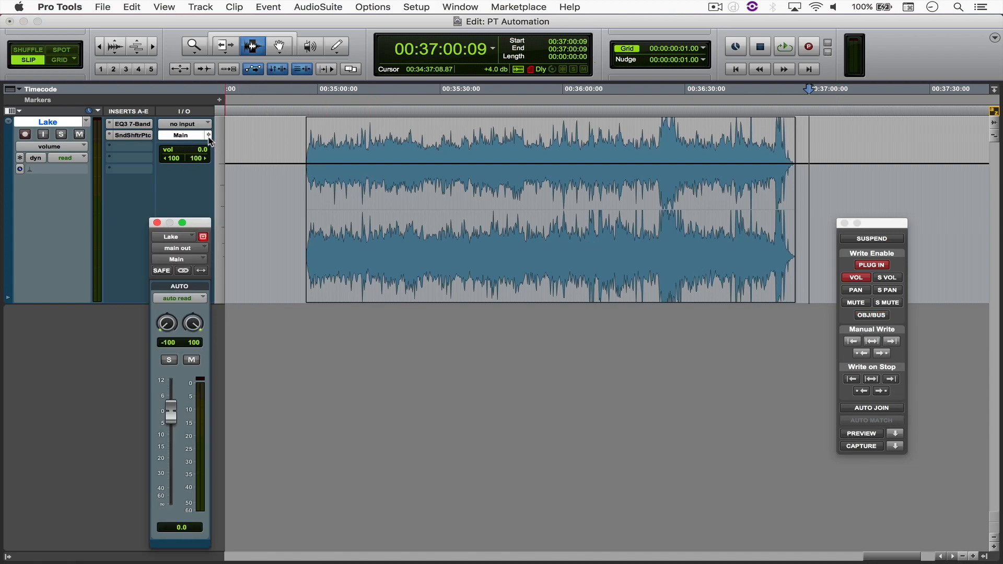
pyautogui.click(81, 158)
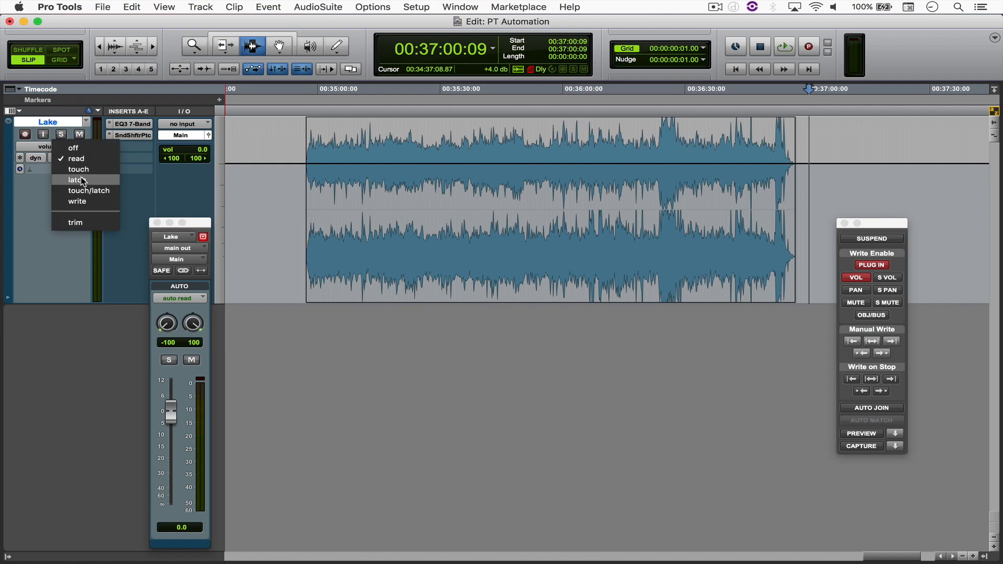
pyautogui.click(81, 179)
# Record a latch volume pass on Lake from 00:35:34:11, lowering the fader to about -9.9 dB, and undo it
pyautogui.click(479, 190)
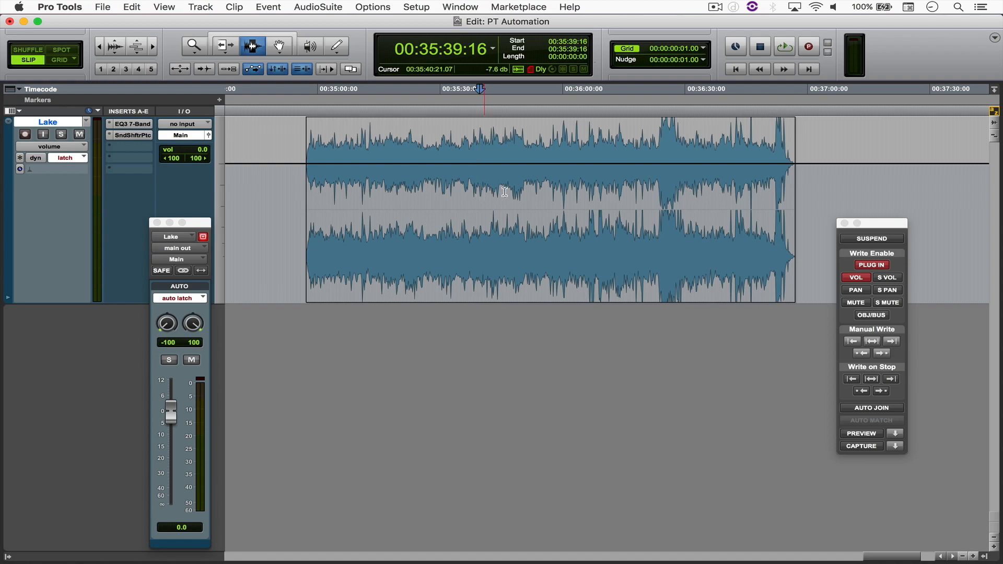
pyautogui.press('super+bracketright')
pyautogui.press('super+bracketright')
pyautogui.hscroll(2, 534, 197)
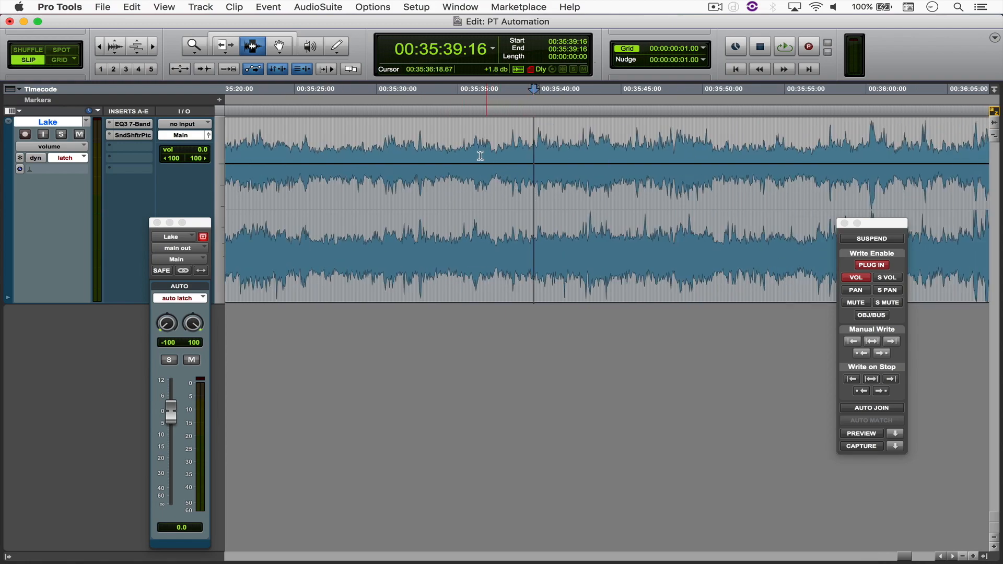
pyautogui.click(449, 167)
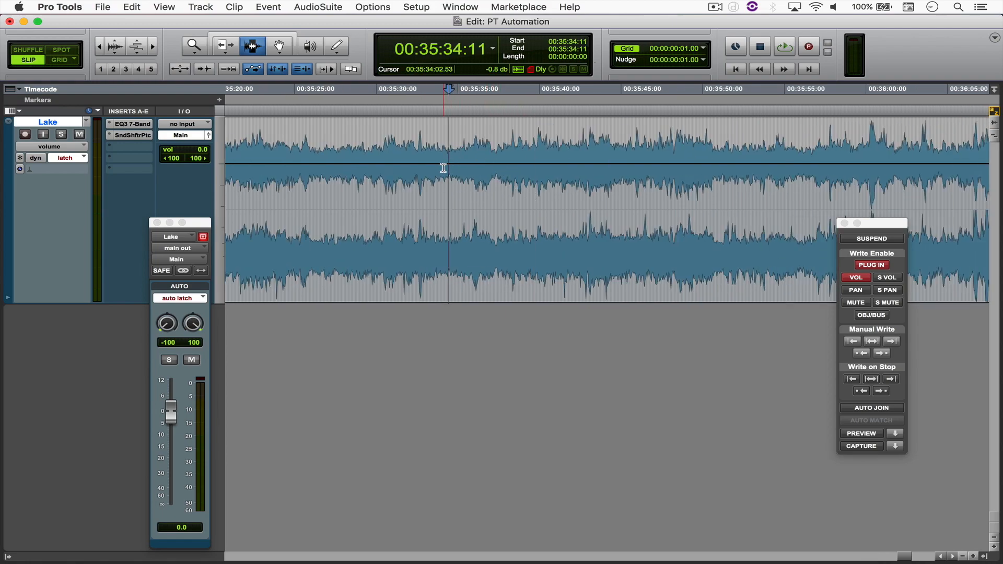
pyautogui.press('space')
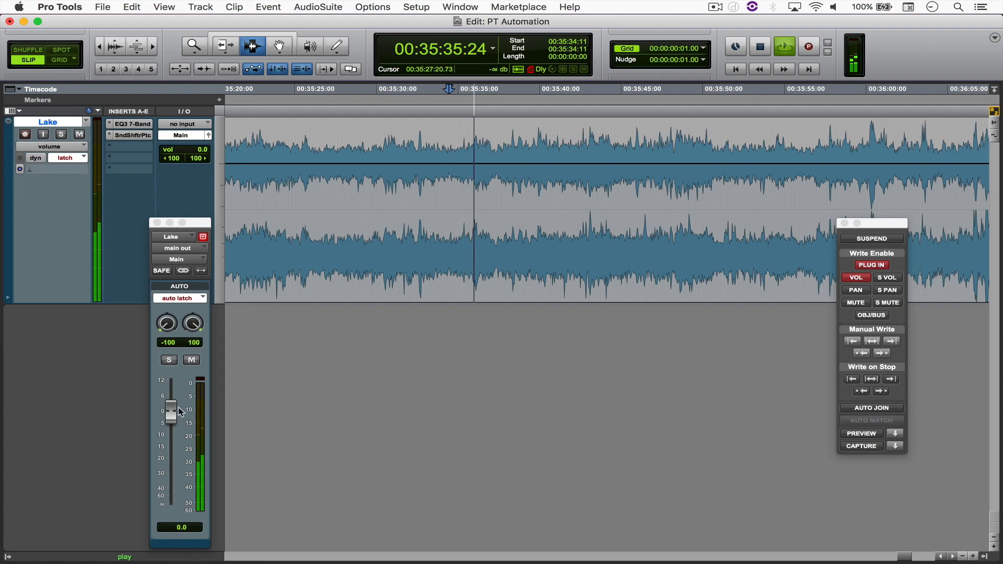
pyautogui.moveTo(170, 411); pyautogui.dragTo(173, 437)
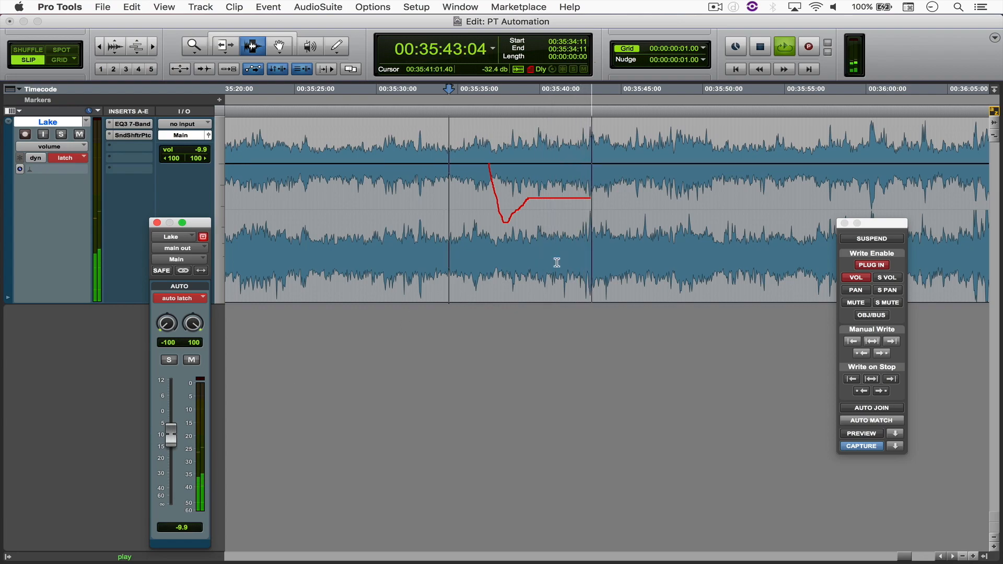
pyautogui.press('space')
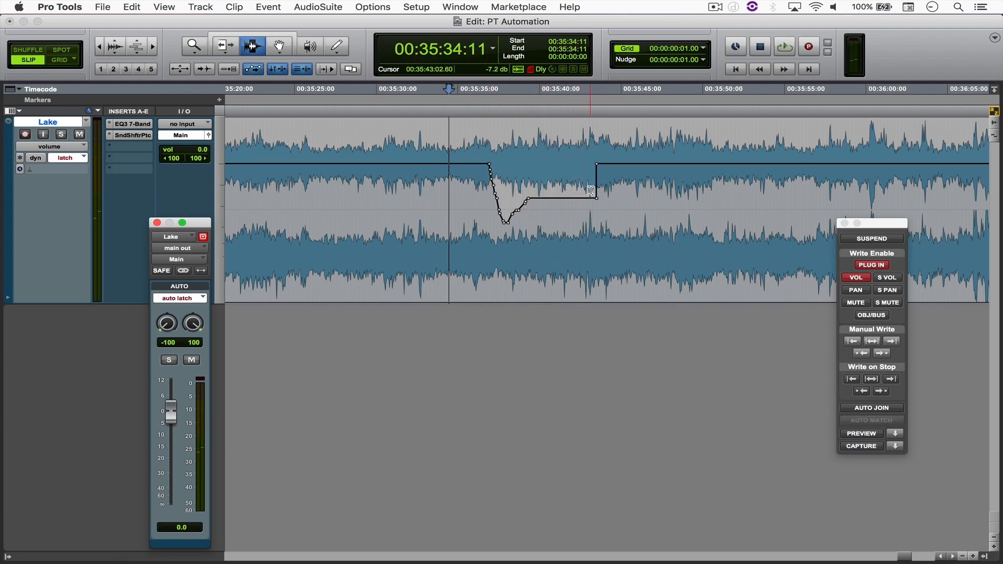
pyautogui.press('super+z')
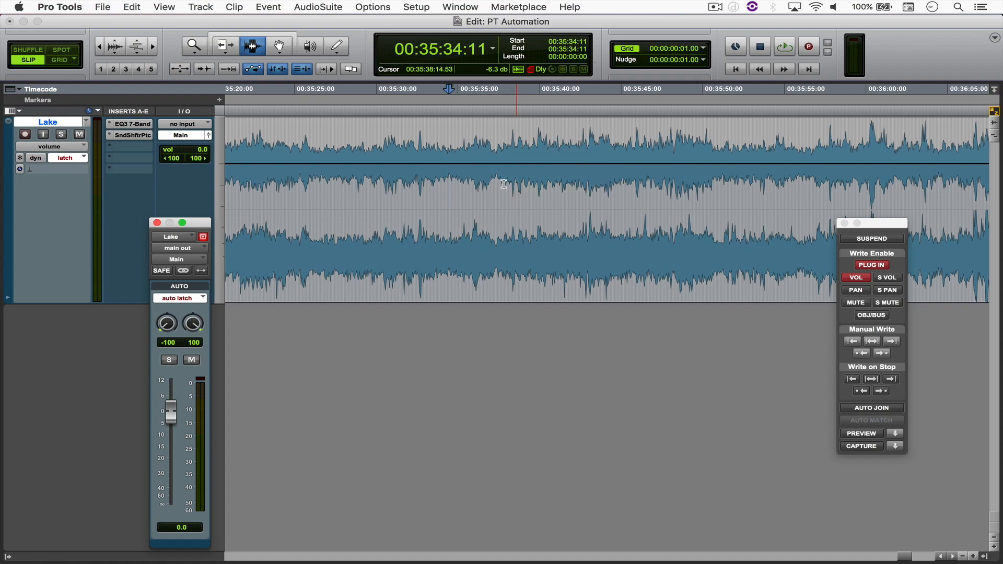
# Play from 00:35:34:18 and latch the Lake volume down to about -11.3 dB
pyautogui.click(453, 179)
pyautogui.press('space')
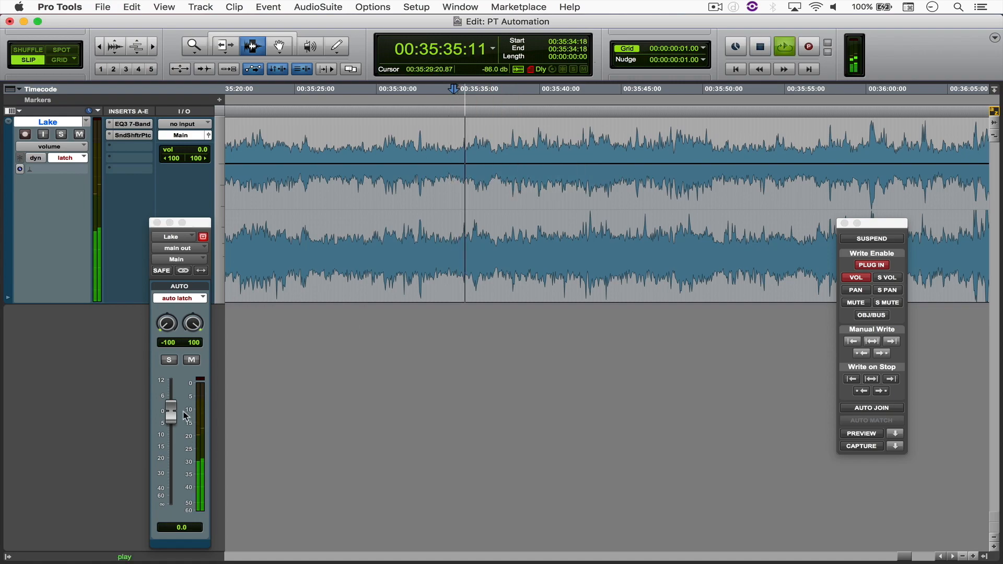
pyautogui.moveTo(171, 411); pyautogui.dragTo(172, 442)
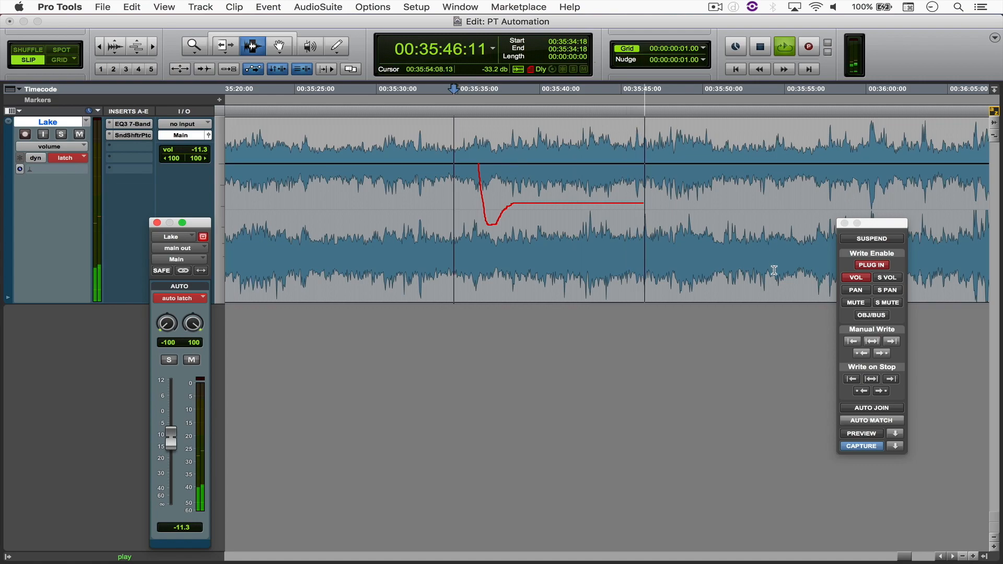
# Manually write the latched volume to the end of the session, stop playback and undo the pass
pyautogui.click(893, 343)
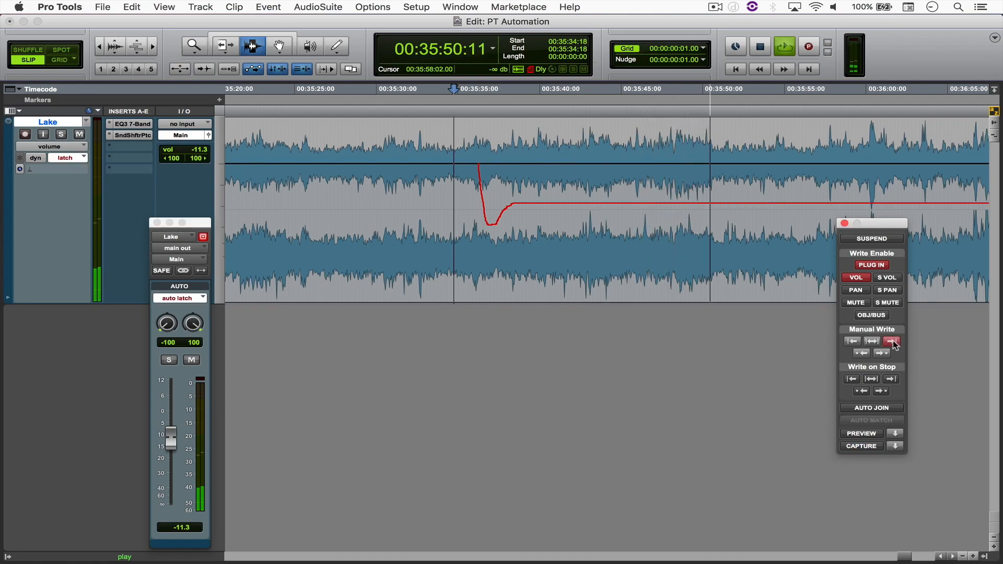
pyautogui.press('r')
pyautogui.press('r')
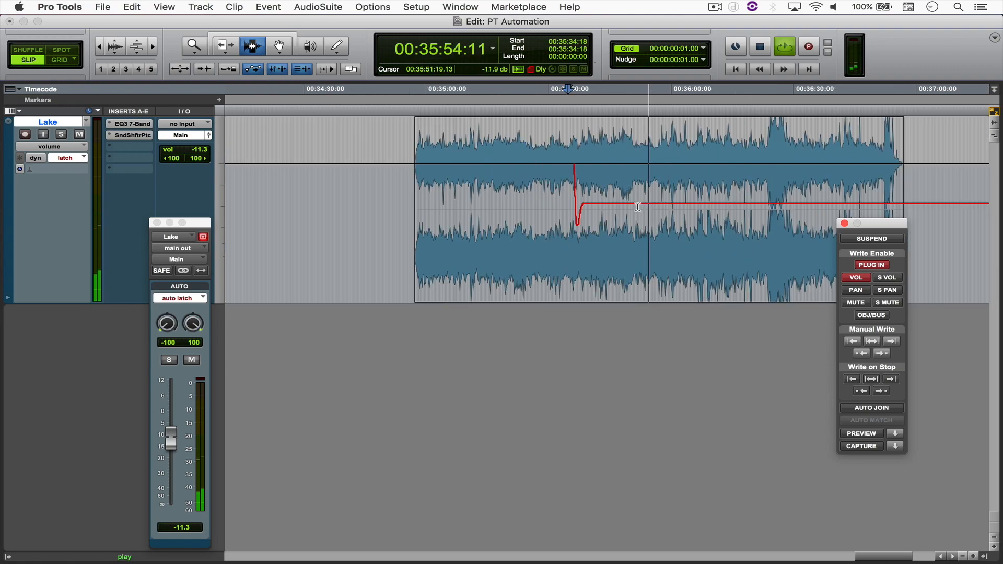
pyautogui.press('space')
pyautogui.click(601, 256)
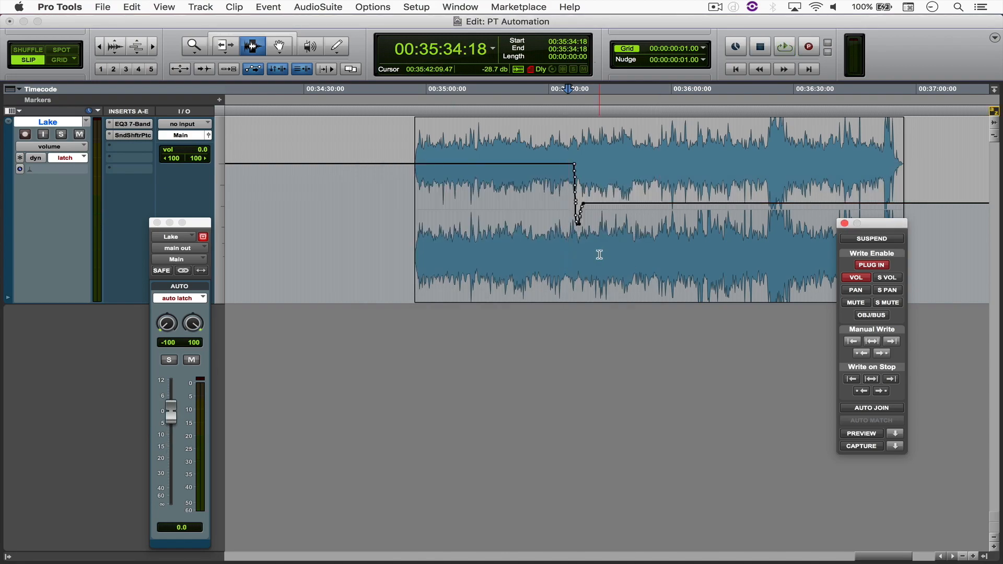
pyautogui.press('super+z')
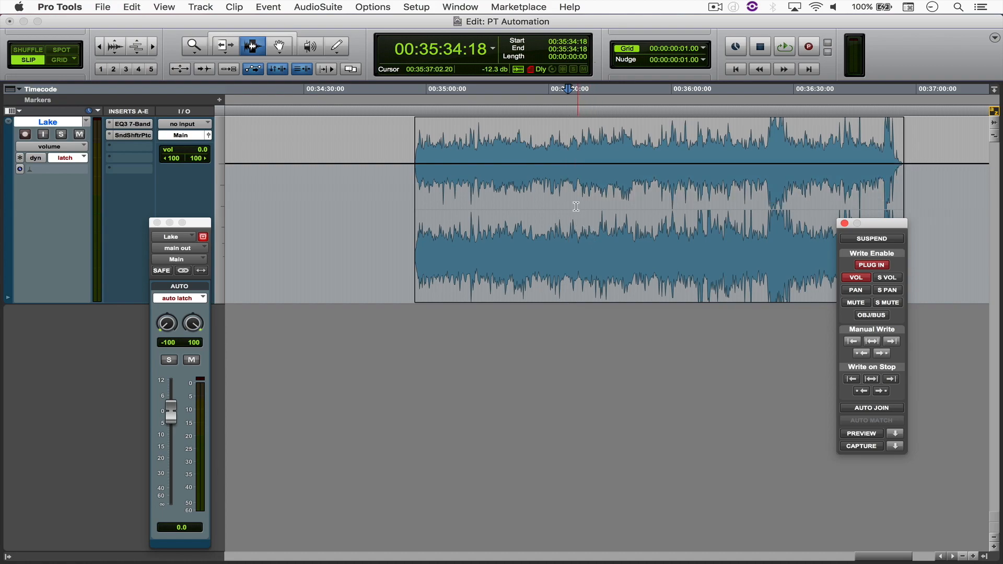
# Start another latch pass from 00:35:34:18, lowering the Lake fader to about -10.2 dB
pyautogui.press('super+bracketright')
pyautogui.press('super+bracketright')
pyautogui.press('space')
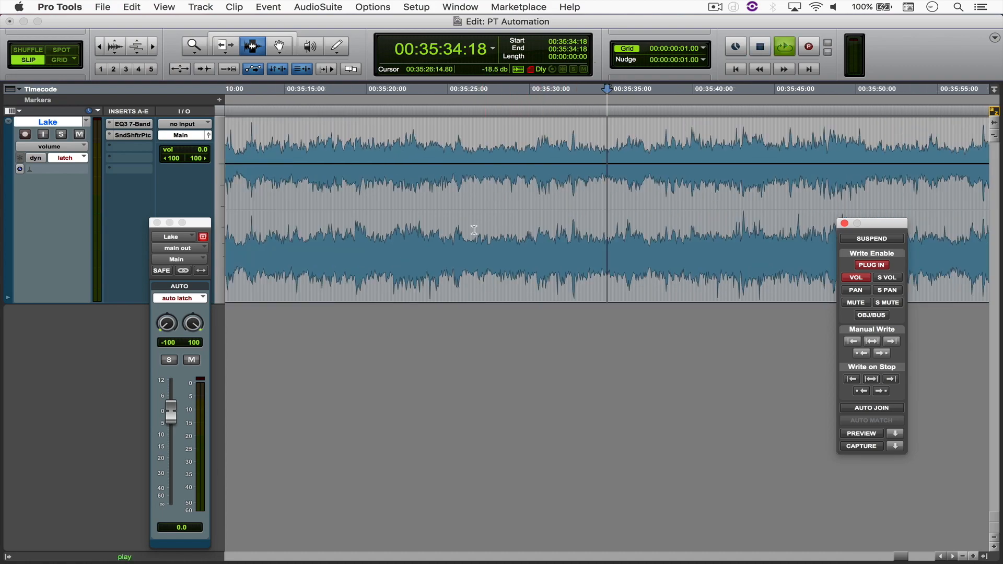
pyautogui.moveTo(170, 406); pyautogui.dragTo(174, 433)
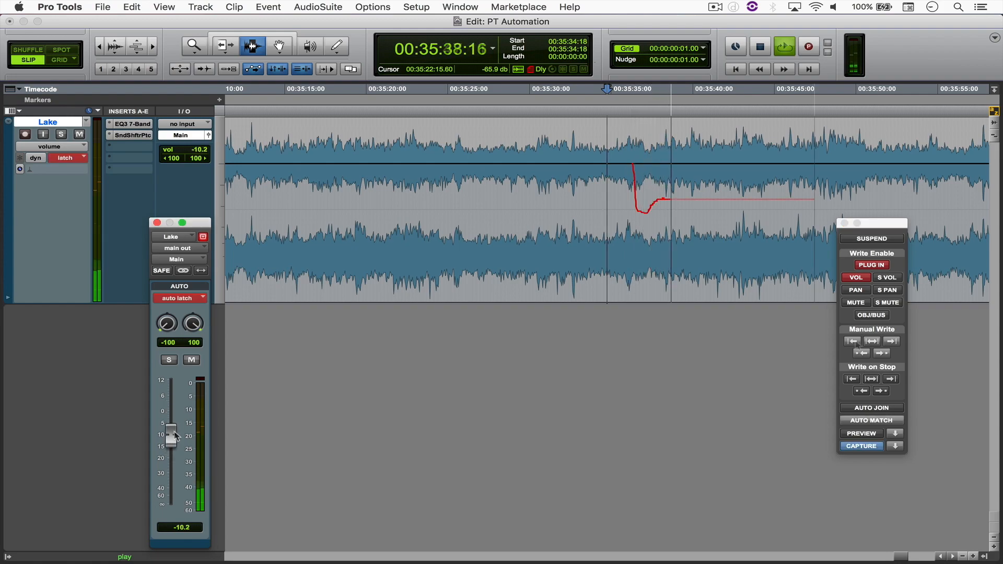
# Manually write the latched volume back to the start of the session, stop playback and undo the pass
pyautogui.click(854, 343)
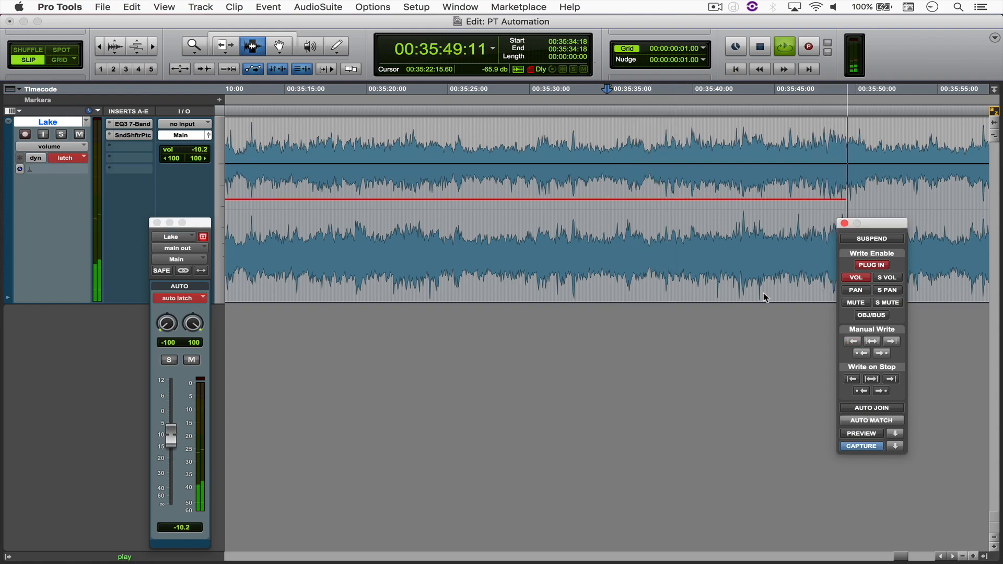
pyautogui.press('r')
pyautogui.press('r')
pyautogui.press('r')
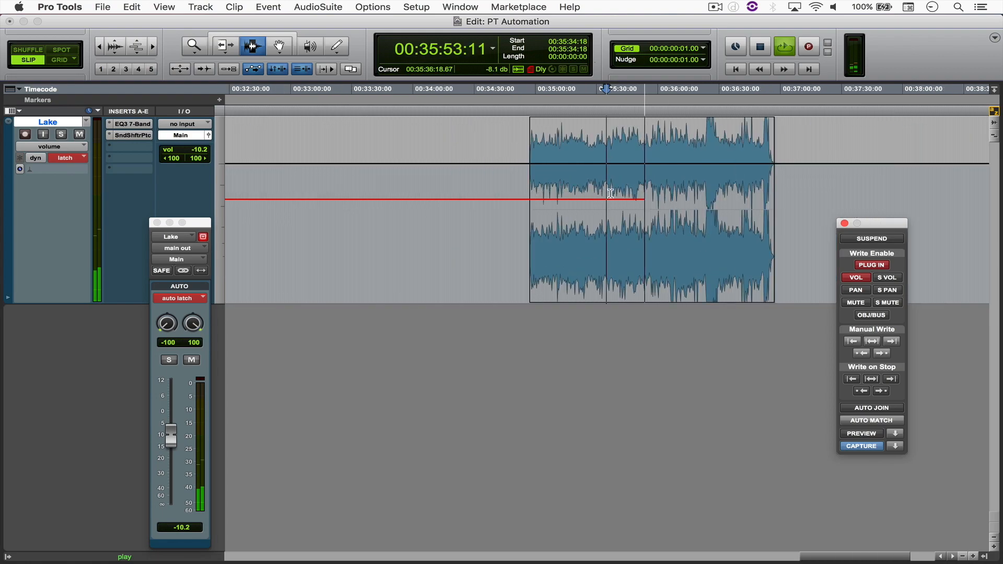
pyautogui.press('space')
pyautogui.click(612, 255)
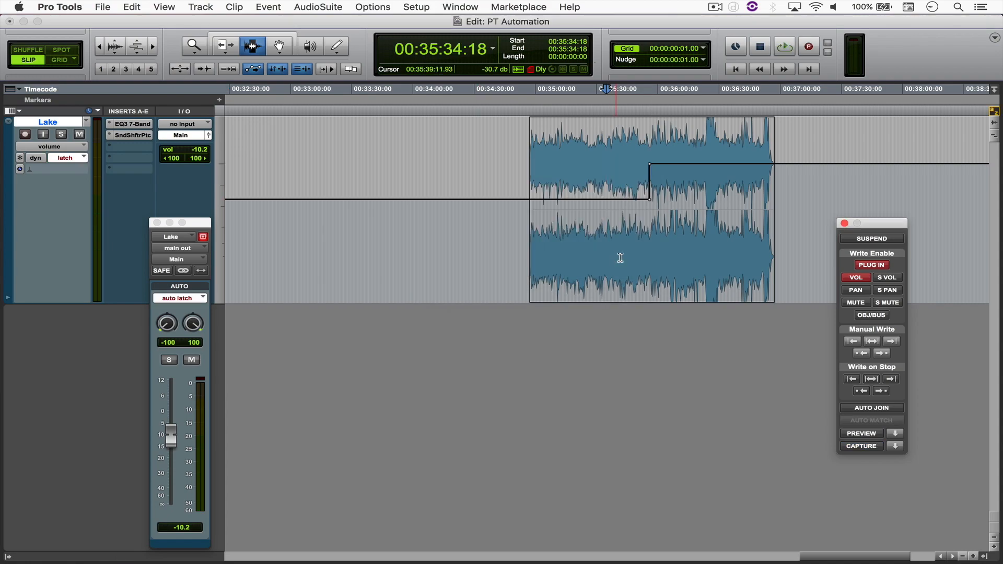
pyautogui.press('super+z')
# Try trimming the Lake volume line downward ahead of the clip with the Trimmer, undo it and return to the Selector
pyautogui.click(651, 218)
pyautogui.press('super+]')
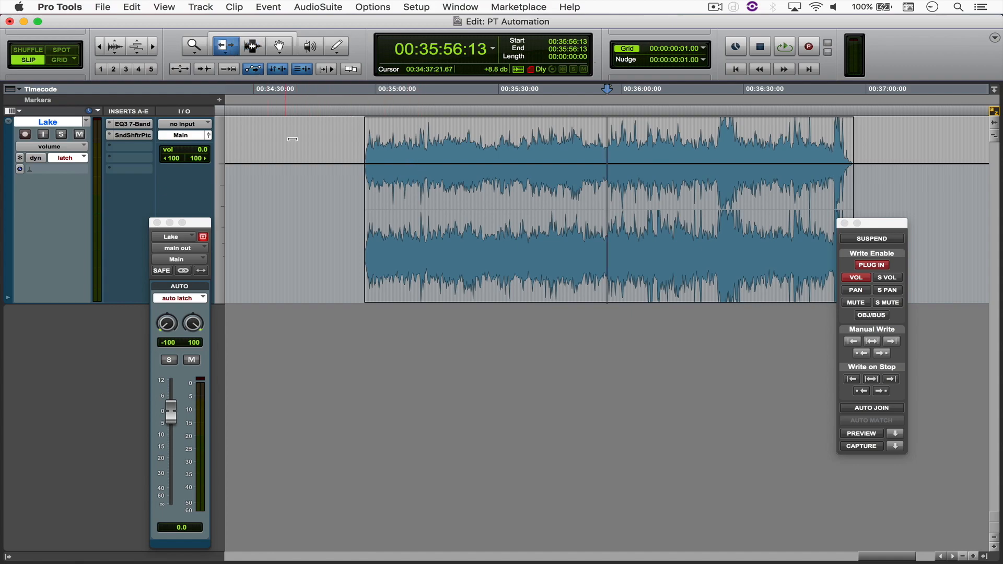
pyautogui.moveTo(305, 162); pyautogui.dragTo(271, 179)
pyautogui.press('super+z')
pyautogui.press('F7')
# Play from 00:35:40:21 and latch the Lake volume down to about -12.9 dB
pyautogui.click(542, 169)
pyautogui.press('space')
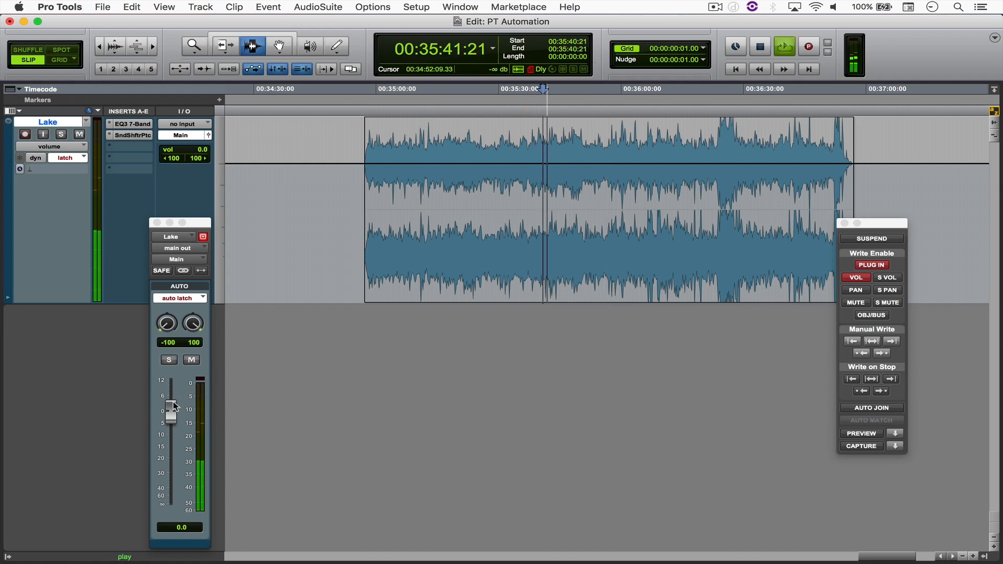
pyautogui.moveTo(169, 405)
pyautogui.mouseDown()
pyautogui.moveTo(169, 455)
pyautogui.moveTo(169, 436)
pyautogui.mouseUp()
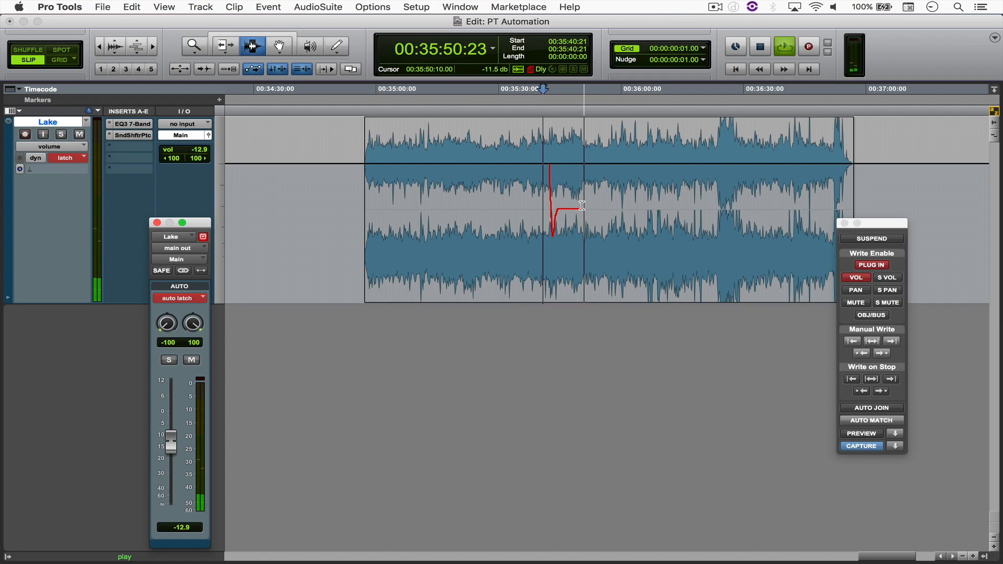
# Manually write the latched volume across the entire timeline, stop playback, dismiss the warning and undo the pass
pyautogui.click(871, 341)
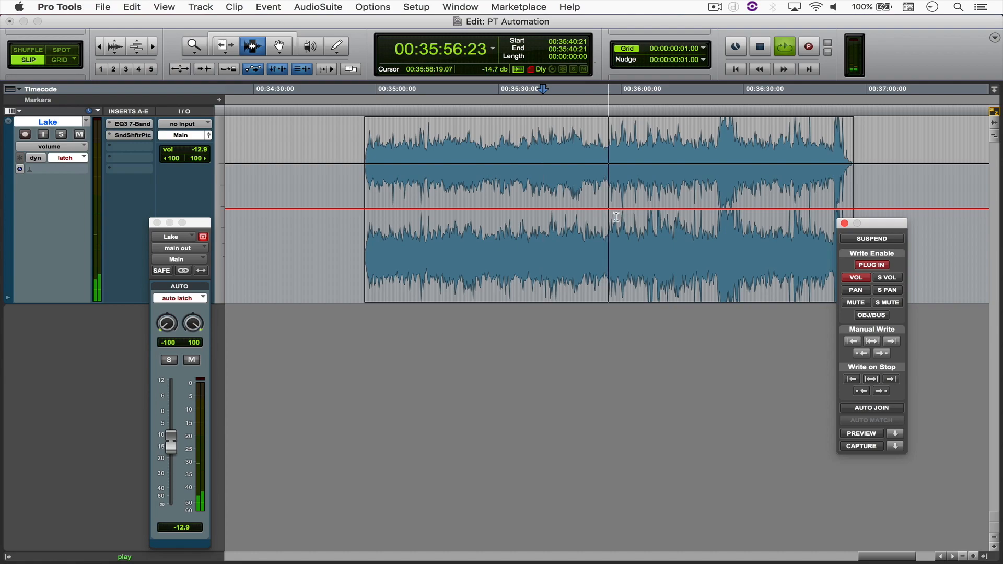
pyautogui.press('space')
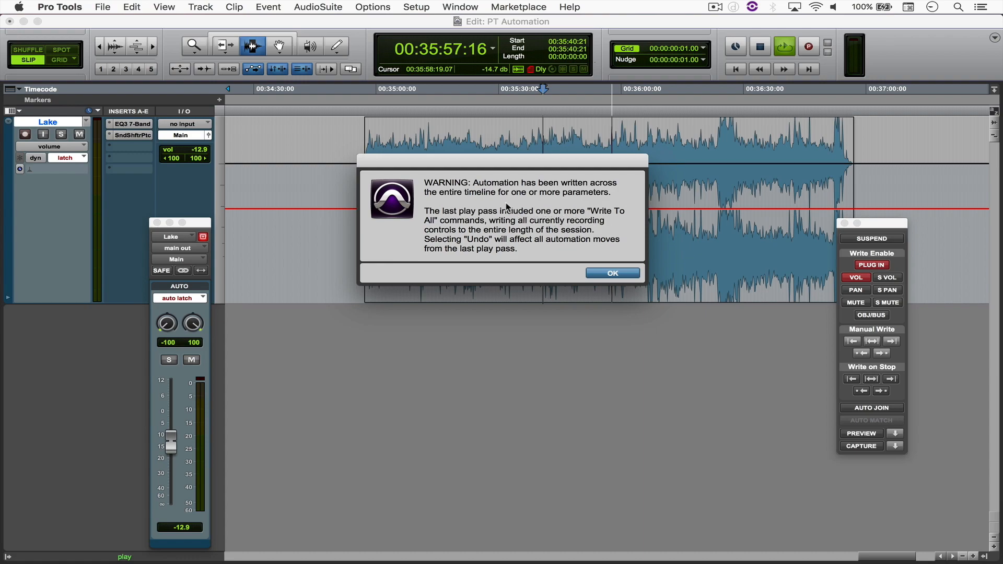
pyautogui.click(607, 274)
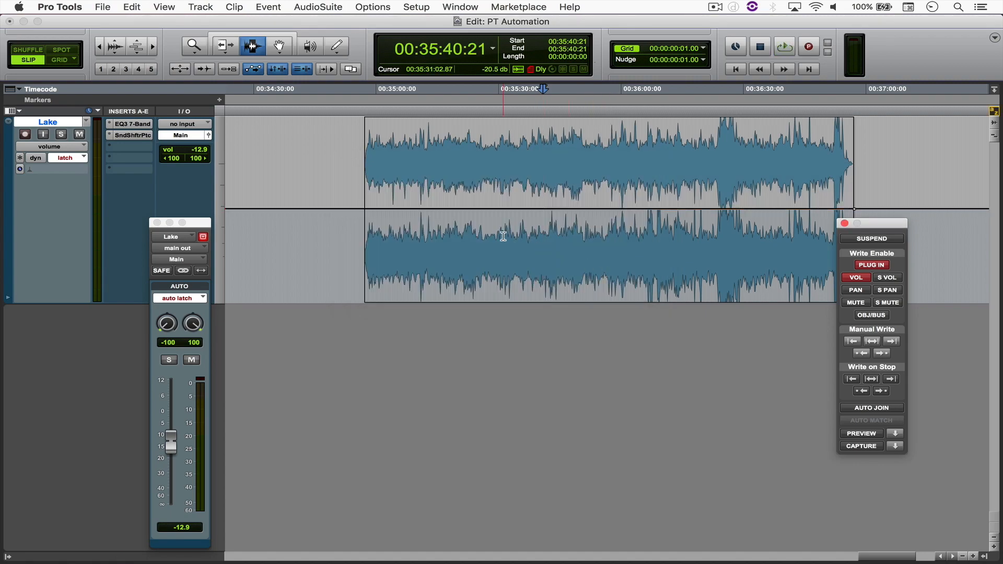
pyautogui.press('super+z')
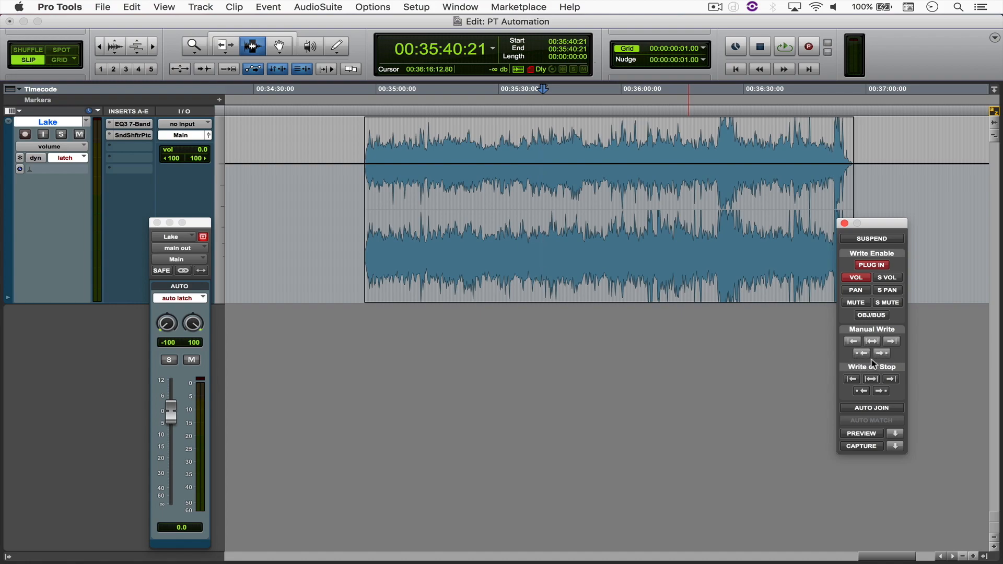
# Add a volume breakpoint on the Lake line at about 00:35:57:03 with the Grabber and return to the Selector
pyautogui.click(595, 201)
pyautogui.press('super+bracketright')
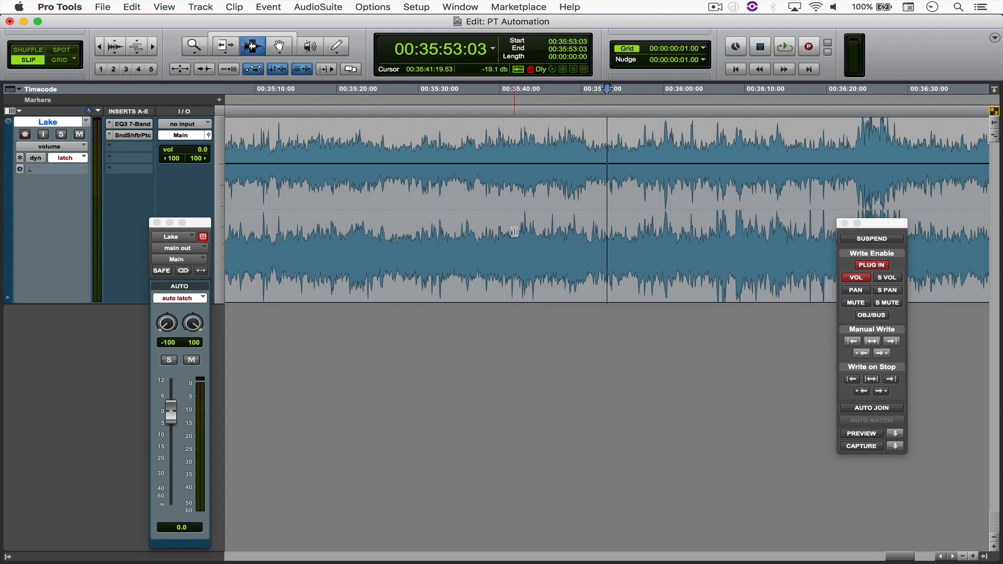
pyautogui.press('F8')
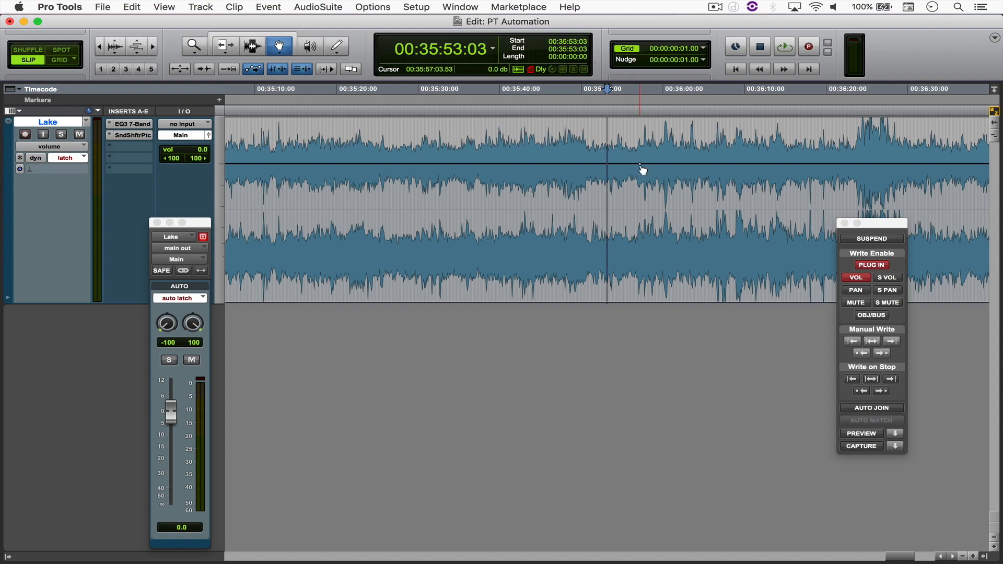
pyautogui.press('F7')
# Start a latch pass from 00:35:26:19, lowering the Lake fader to about -14.5 dB
pyautogui.click(392, 163)
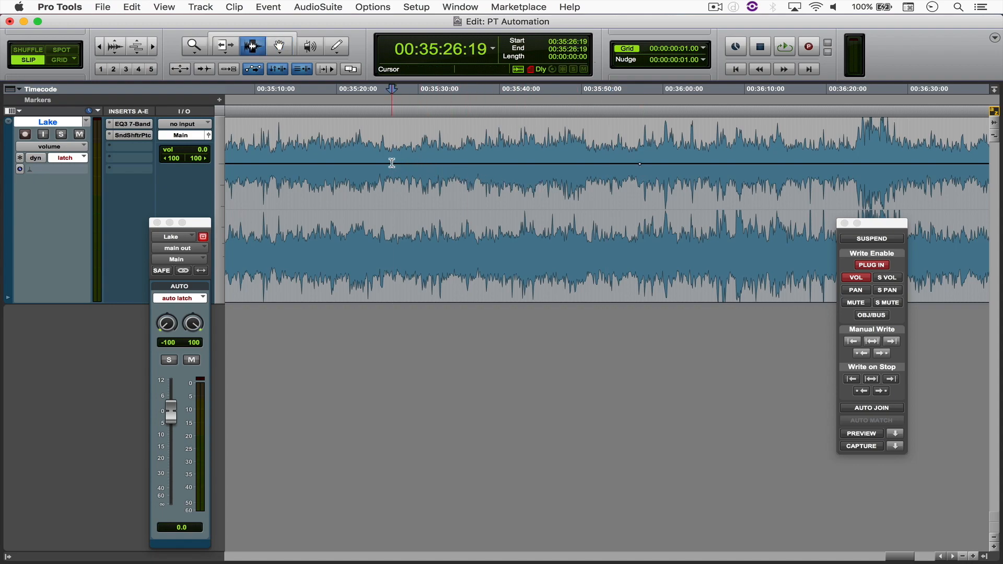
pyautogui.press('space')
pyautogui.moveTo(169, 405); pyautogui.dragTo(176, 455)
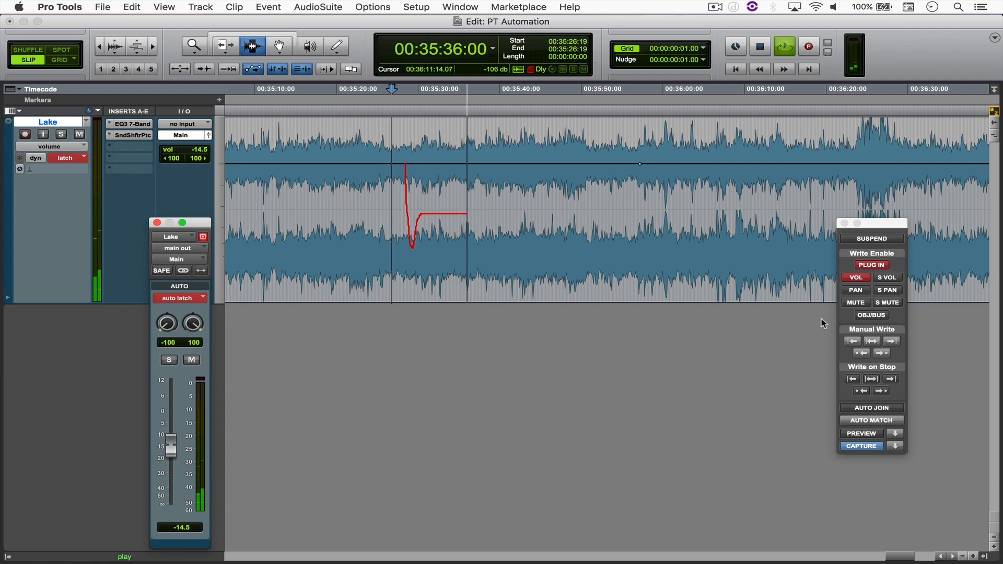
# Manually write the latched volume forward to the next breakpoint, stop playback, and undo the pass and the added breakpoint
pyautogui.click(881, 353)
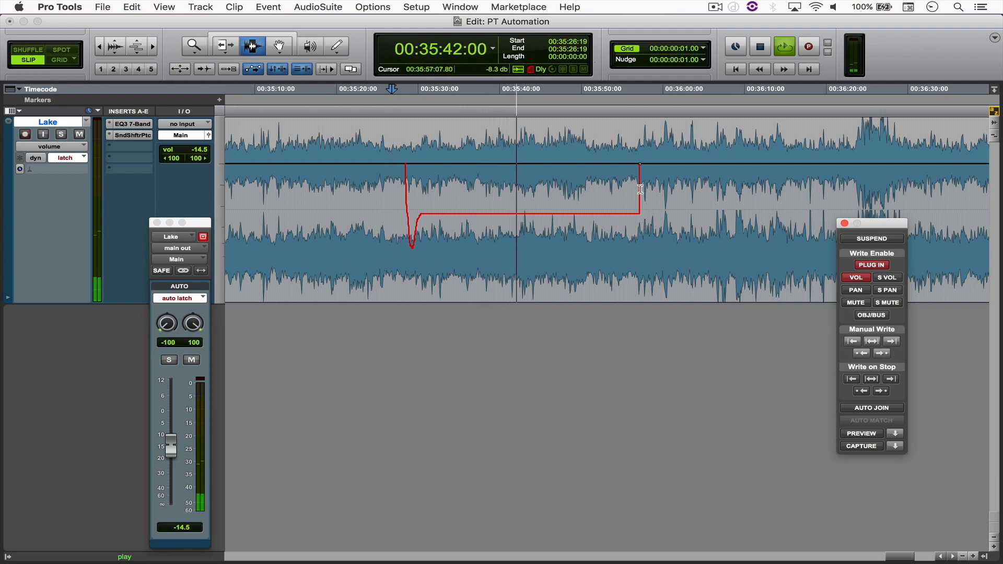
pyautogui.press('space')
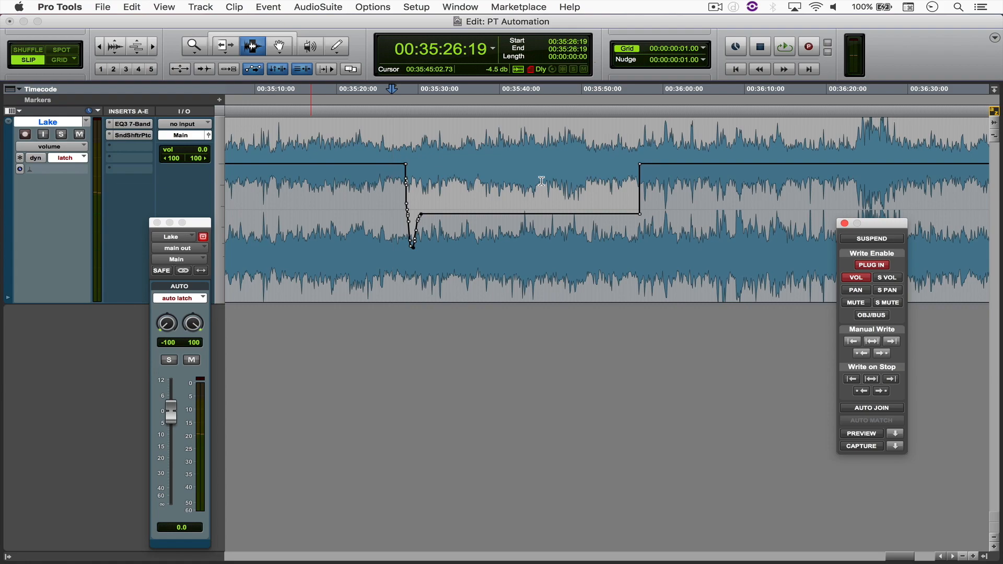
pyautogui.press('super+z')
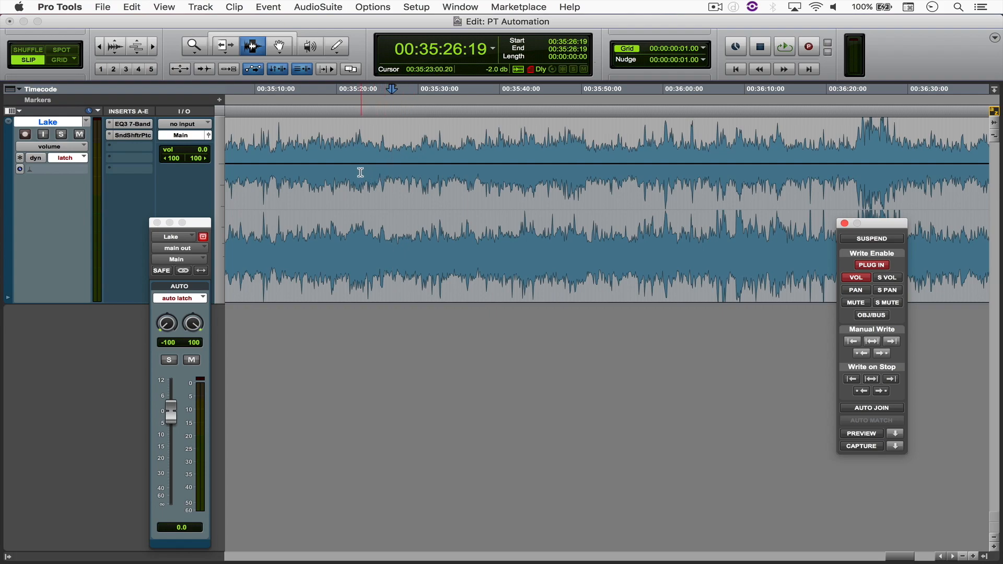
# Add a volume breakpoint on the Lake line at about 00:35:20 with the Grabber and return to the Selector
pyautogui.click(329, 167)
pyautogui.press('F8')
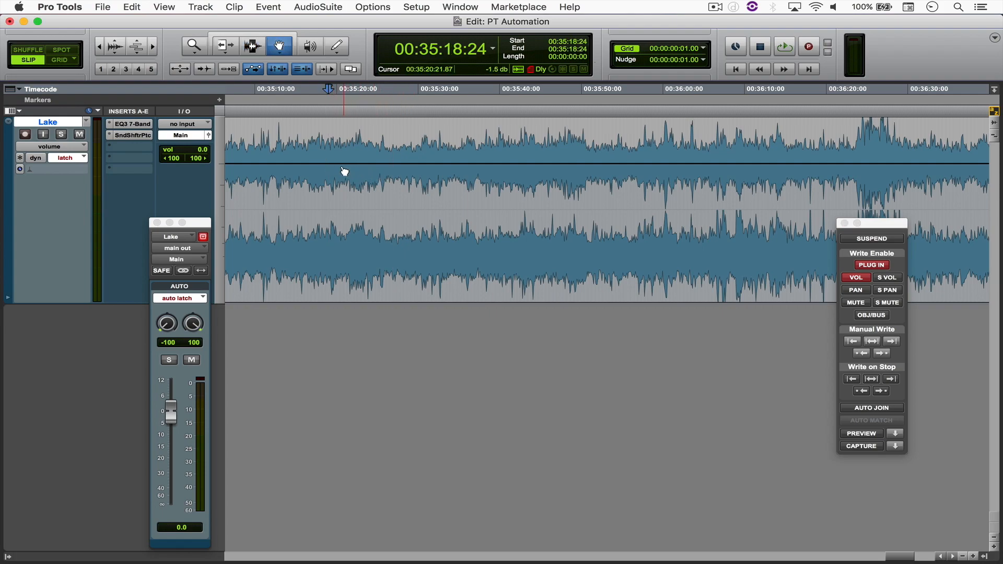
pyautogui.press('F7')
# Start a latch pass from 00:35:26:04, lowering the Lake fader to about -10.5 dB
pyautogui.click(387, 164)
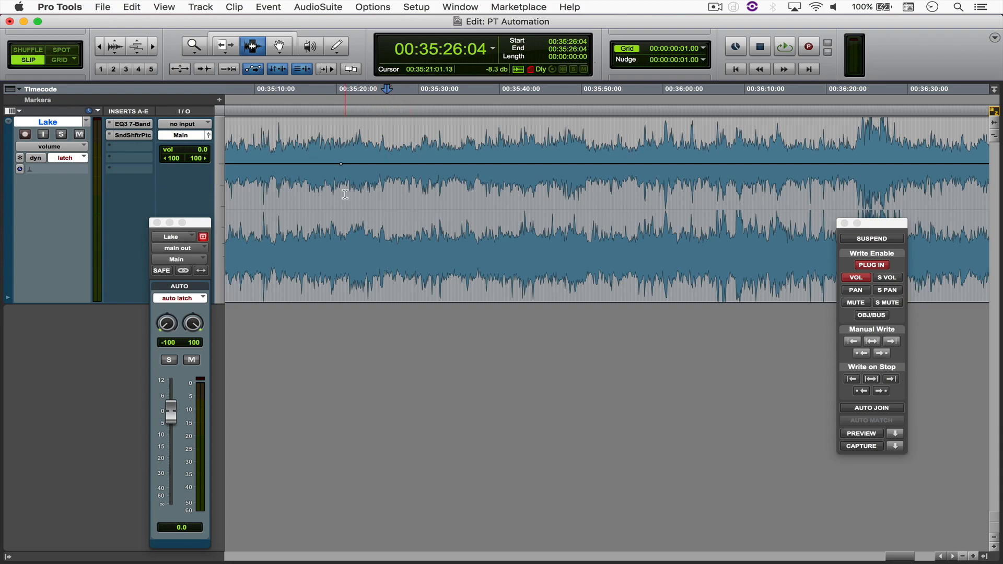
pyautogui.press('space')
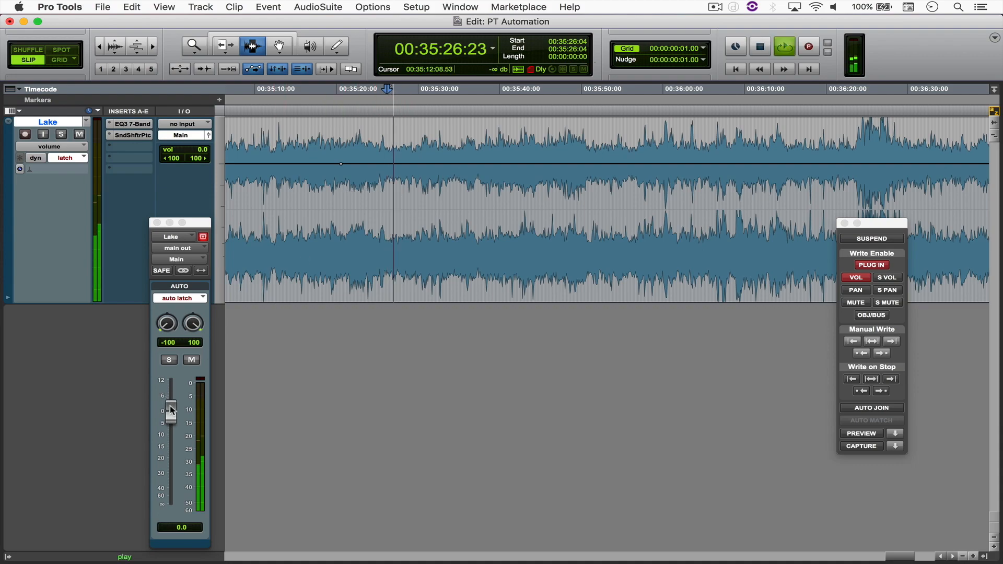
pyautogui.moveTo(171, 412)
pyautogui.mouseDown()
pyautogui.moveTo(173, 443)
pyautogui.moveTo(173, 435)
pyautogui.mouseUp()
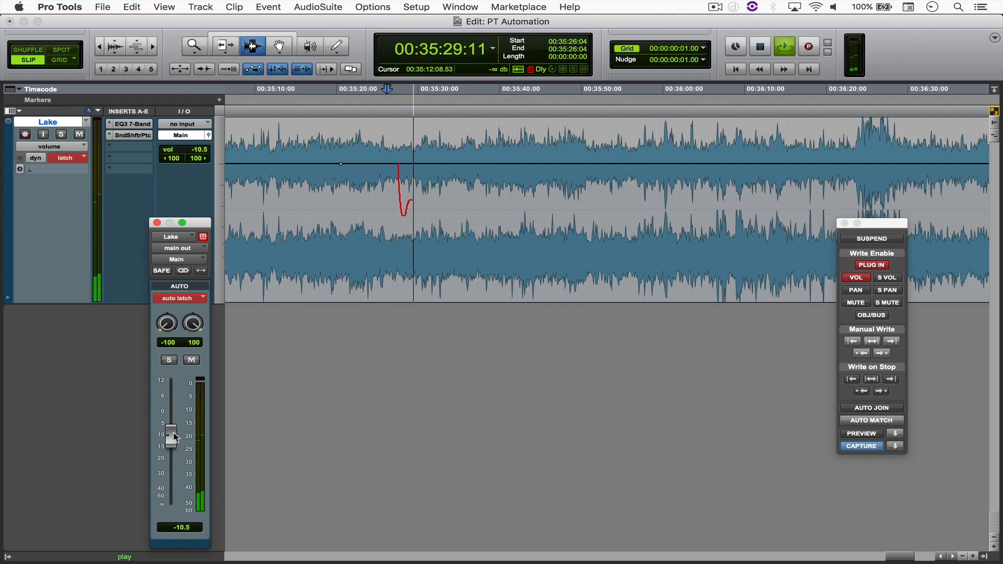
# Manually write the latched volume backward to the previous breakpoint or punch point, stop playback and dismiss the warning
pyautogui.click(862, 354)
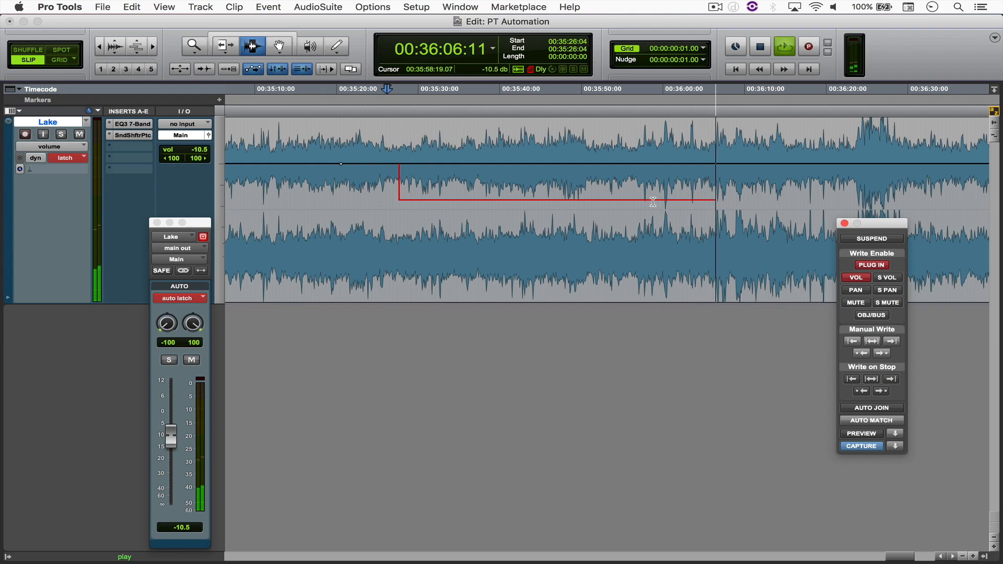
pyautogui.press('space')
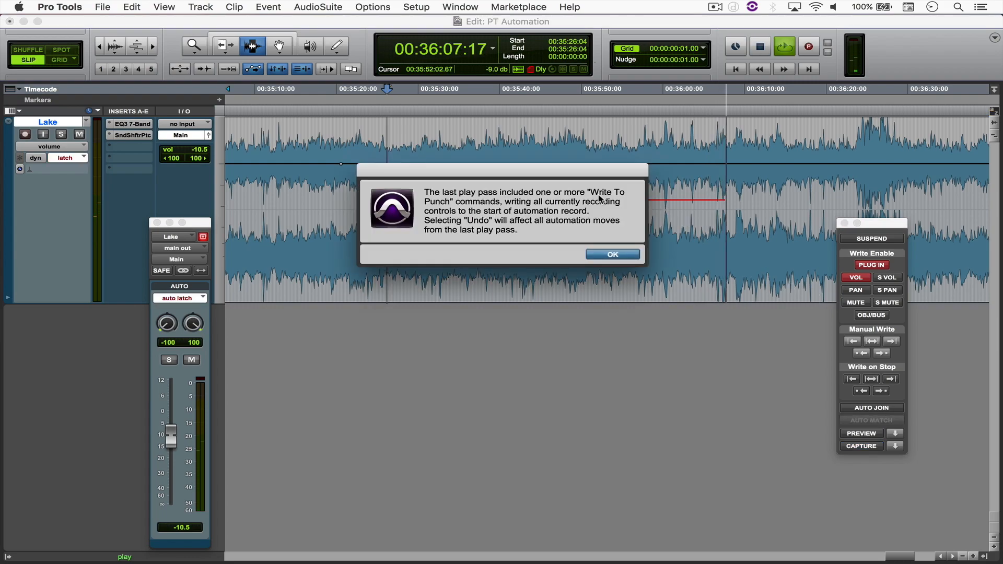
pyautogui.click(613, 255)
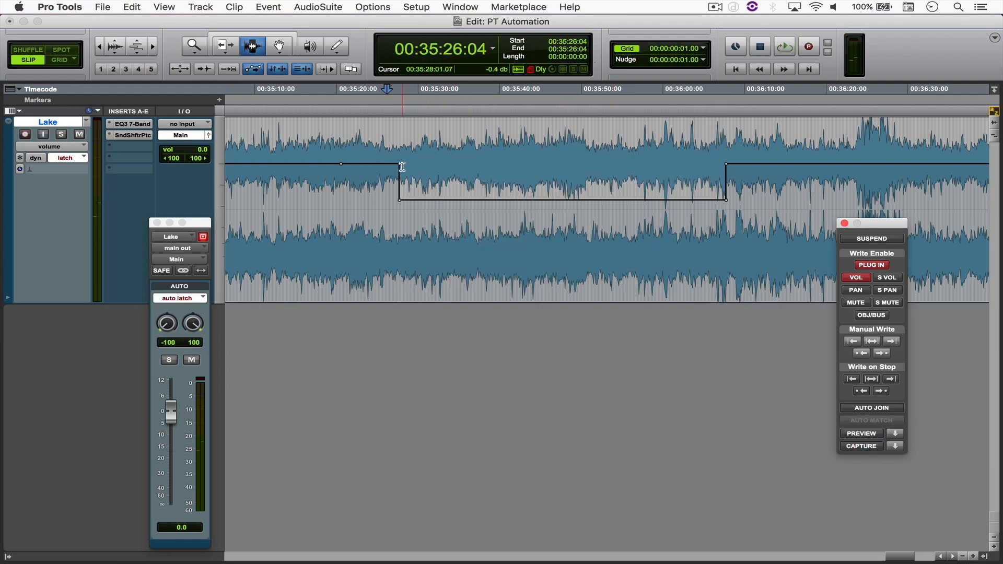
# Delete the Lake track's volume breakpoints across the lowered section, from 00:35:18:12 to 00:36:12:06
pyautogui.moveTo(398, 169); pyautogui.dragTo(727, 180)
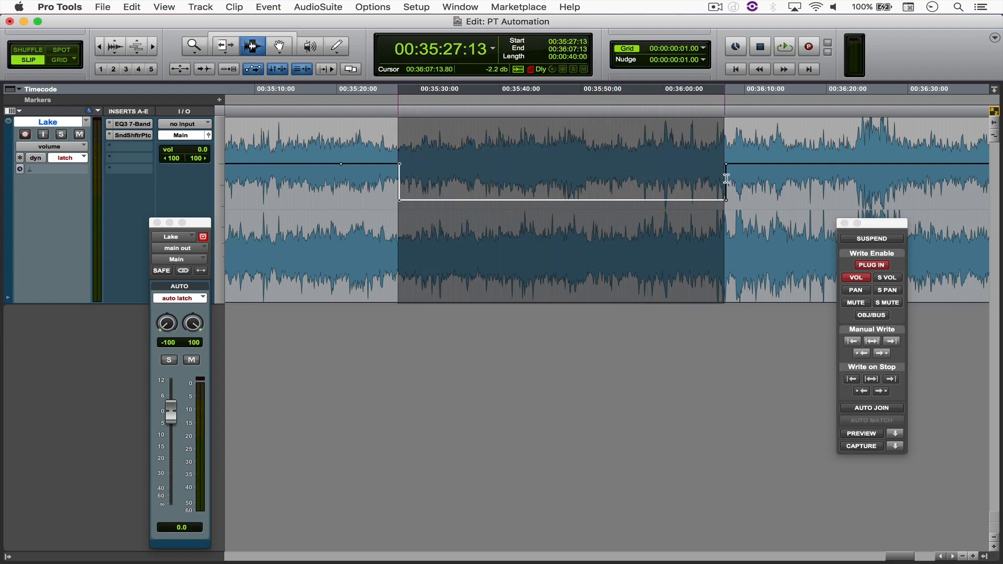
pyautogui.click(636, 159)
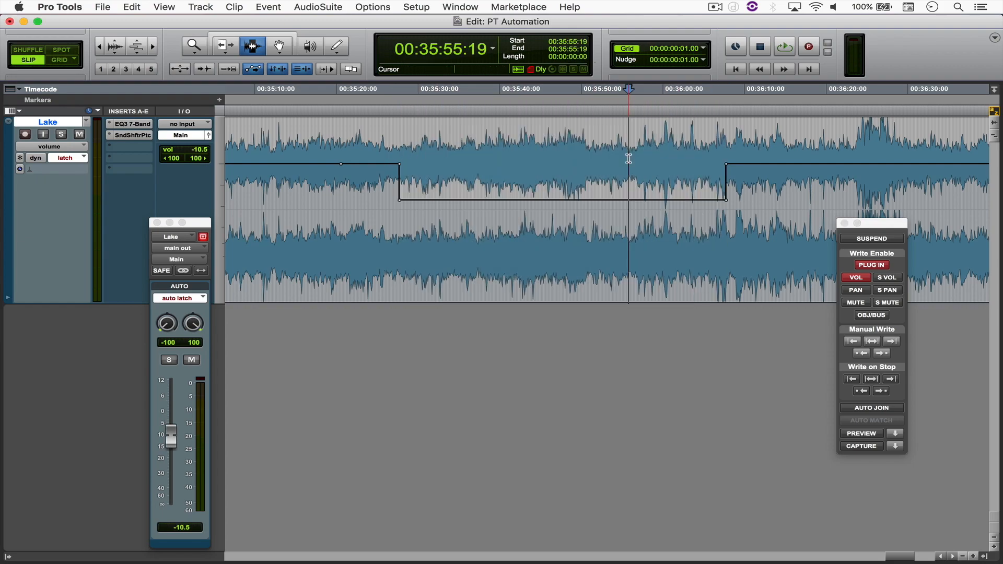
pyautogui.press('super+bracketleft')
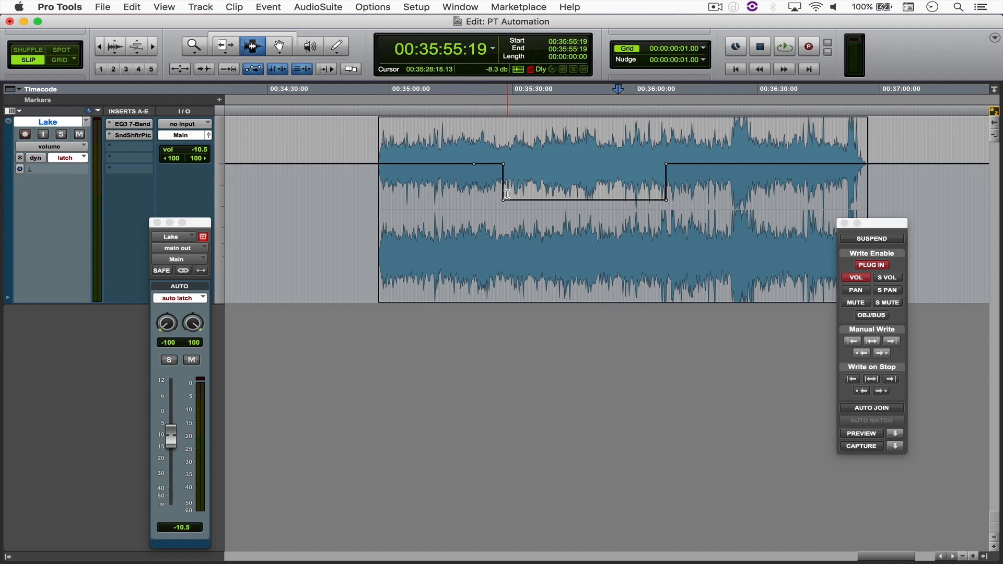
pyautogui.moveTo(466, 172); pyautogui.dragTo(685, 191)
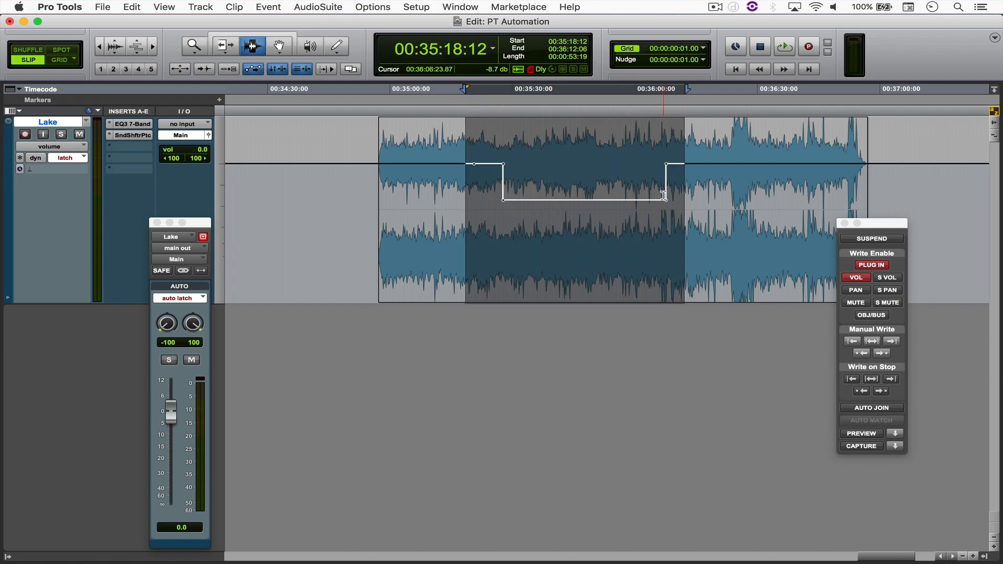
pyautogui.press('Delete')
pyautogui.click(578, 186)
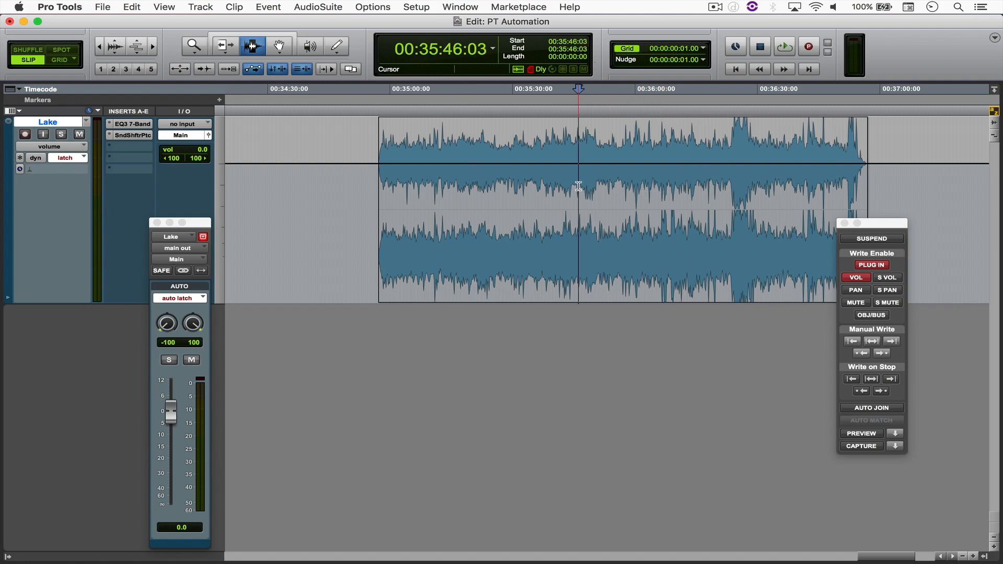
# Add a volume breakpoint on the Lake line at about 00:35:55 with the Grabber and return to the Selector
pyautogui.press('super+bracketright')
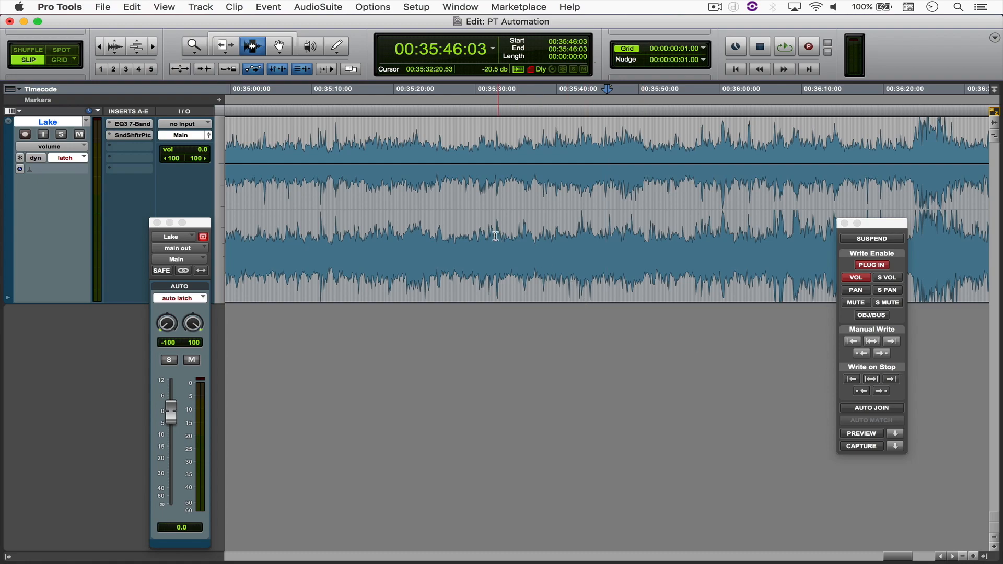
pyautogui.press('F8')
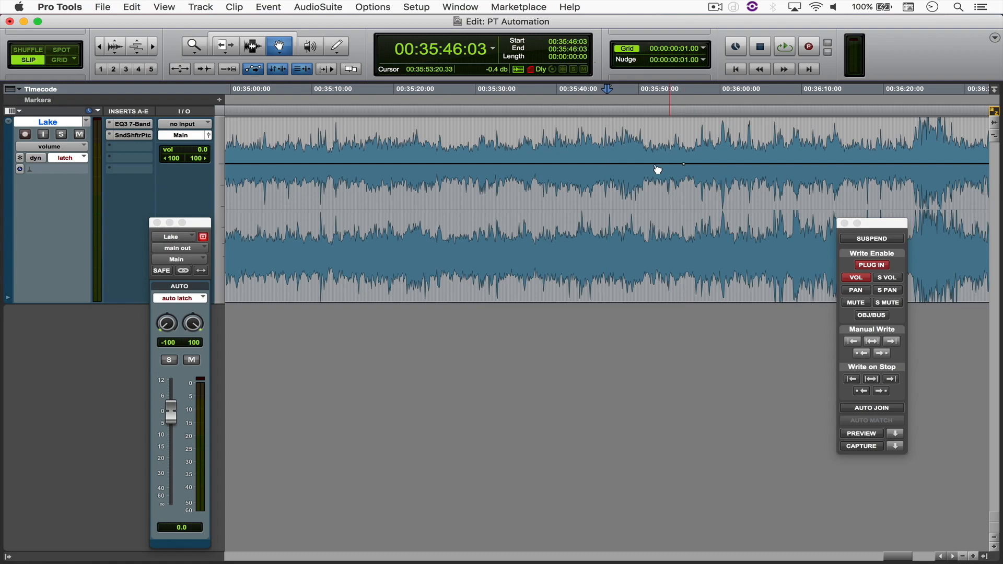
pyautogui.press('F7')
# Start a latch pass from 00:35:11:12, lowering the Lake fader to about -13.4 dB
pyautogui.click(324, 170)
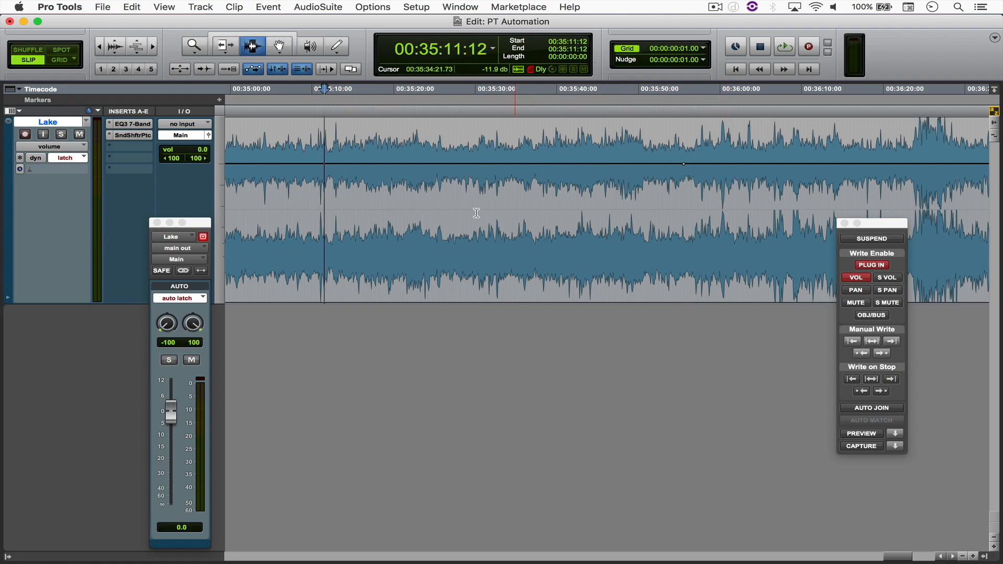
pyautogui.press('space')
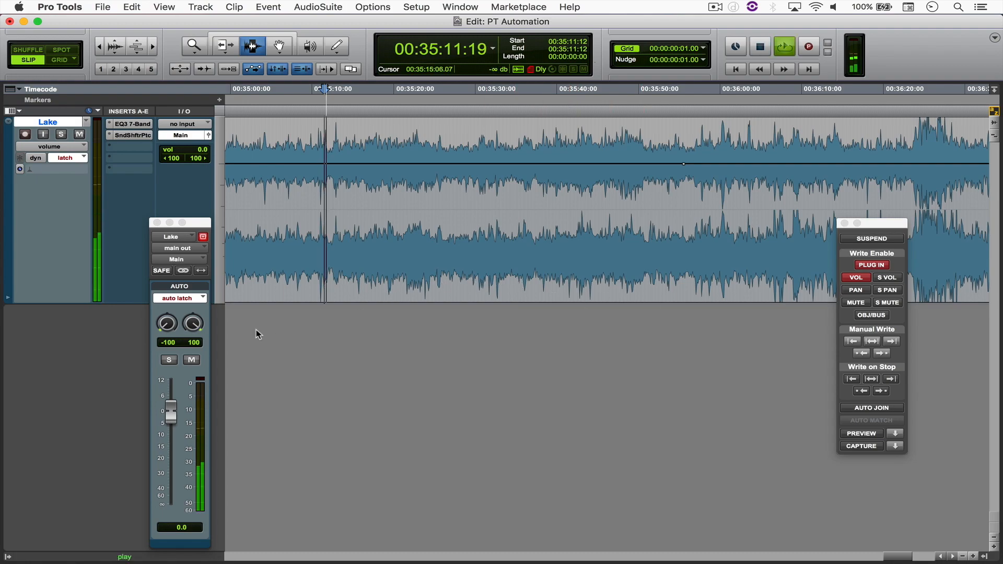
pyautogui.moveTo(171, 412)
pyautogui.mouseDown()
pyautogui.moveTo(169, 460)
pyautogui.moveTo(171, 442)
pyautogui.mouseUp()
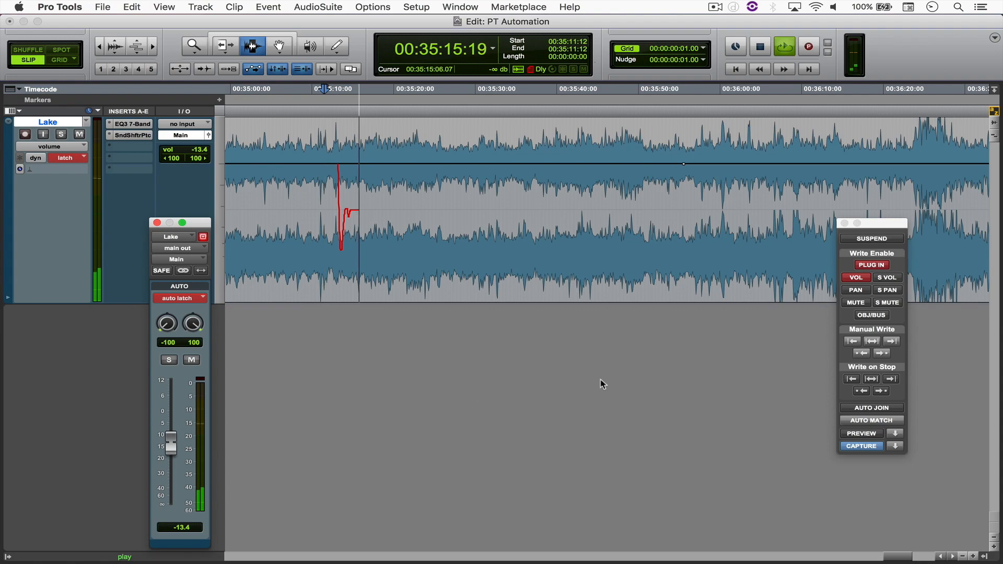
# Enable Write on Stop to the next breakpoint, stop playback to write the volume, and undo the pass
pyautogui.click(881, 391)
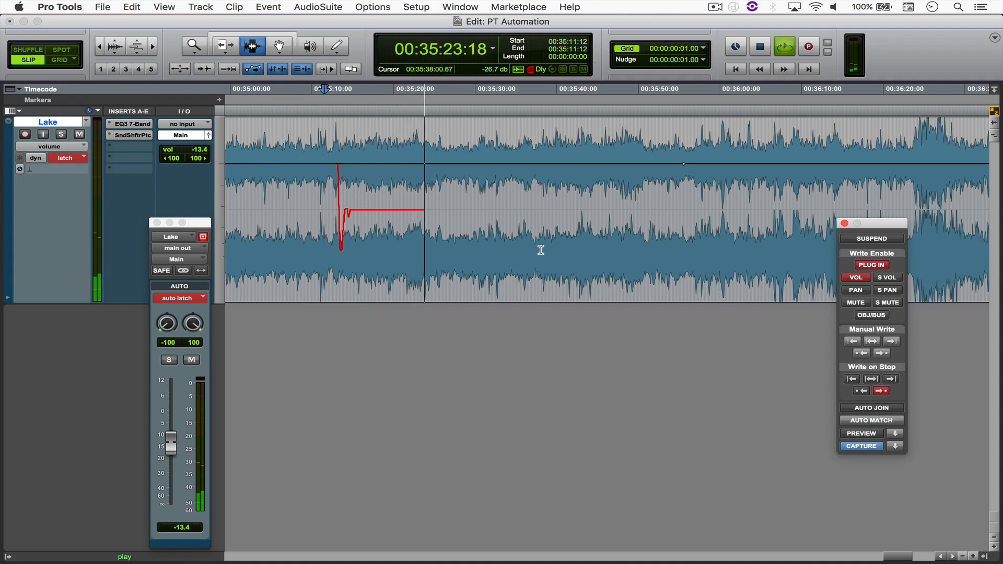
pyautogui.press('space')
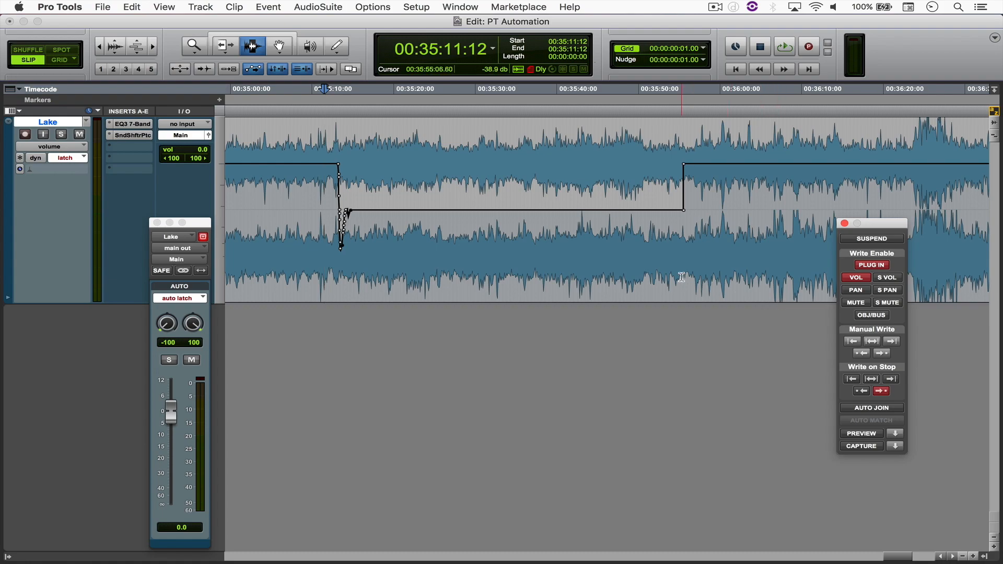
pyautogui.press('super+z')
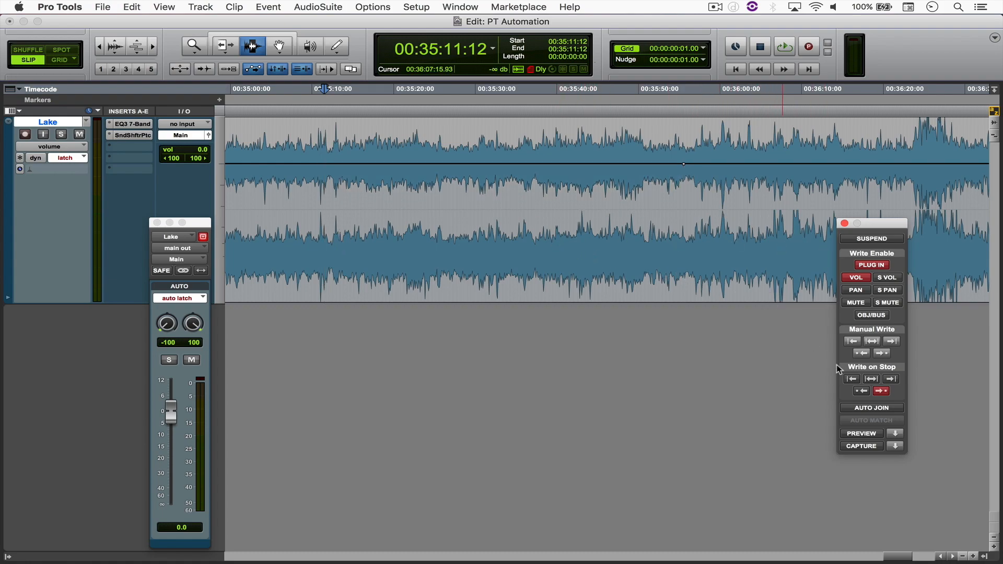
# Switch from Write on Stop to Auto Join and record a latch pass from 00:35:09:19, lowering the Lake fader to about -14.0 dB
pyautogui.click(883, 393)
pyautogui.click(885, 408)
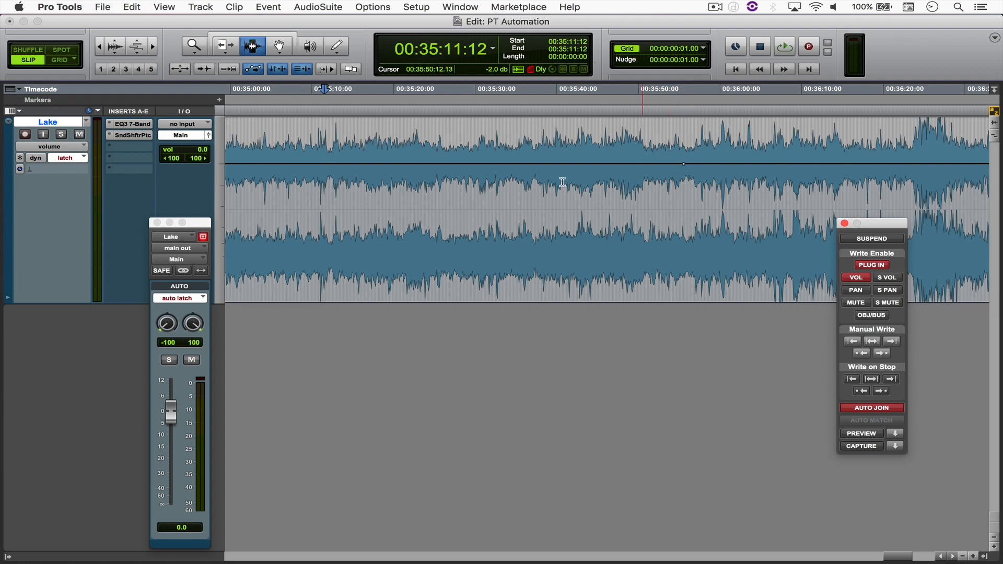
pyautogui.click(310, 153)
pyautogui.press('space')
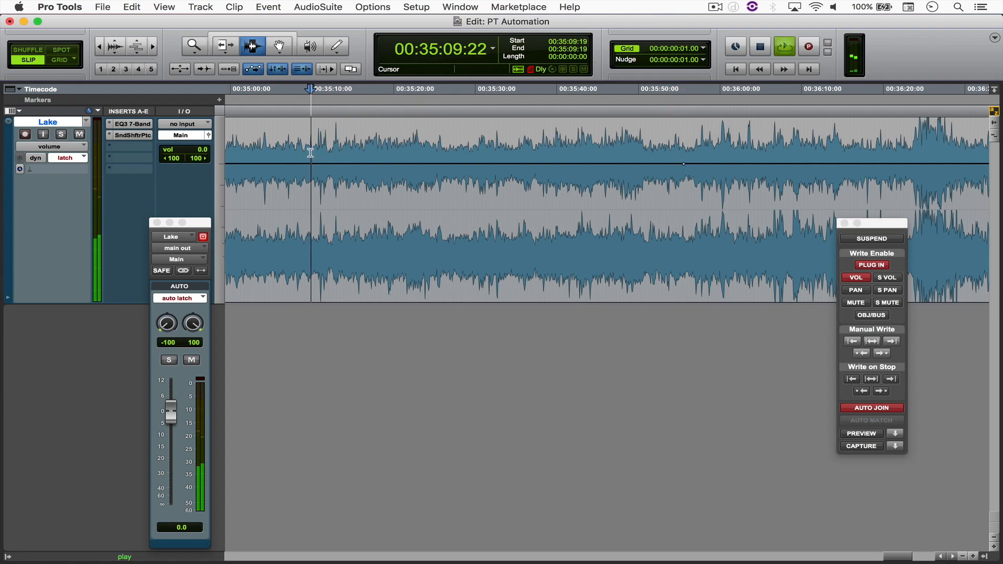
pyautogui.moveTo(170, 415); pyautogui.dragTo(171, 447)
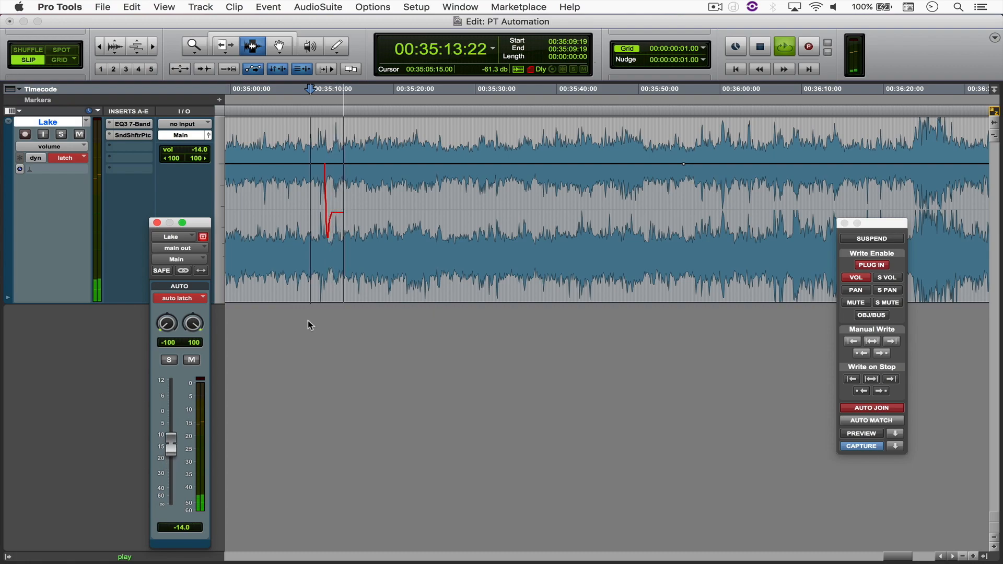
pyautogui.press('space')
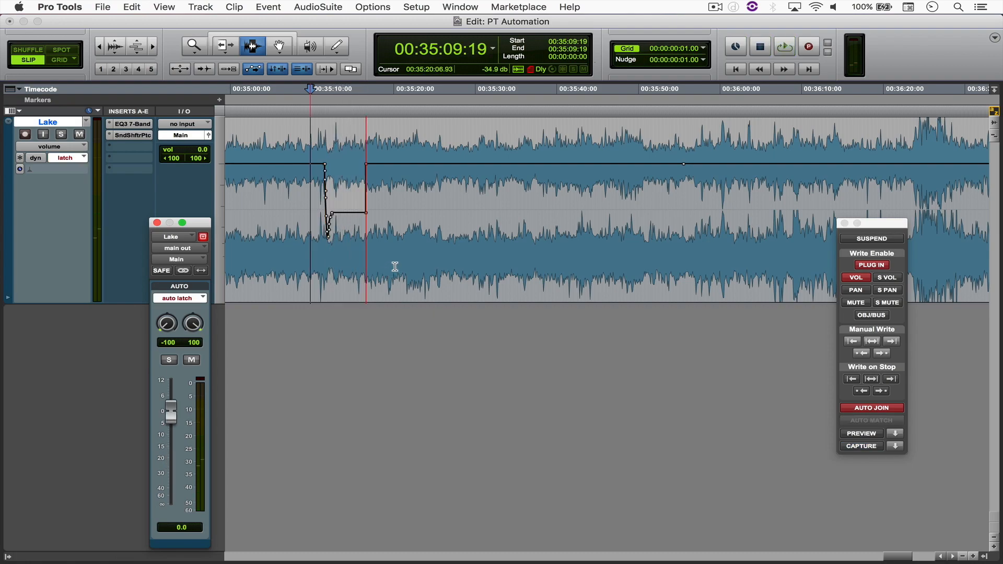
# Play from 00:35:15:11 so Auto Join resumes writing the Lake volume at the previous stop point, and stop at about 00:35:28
pyautogui.click(366, 133)
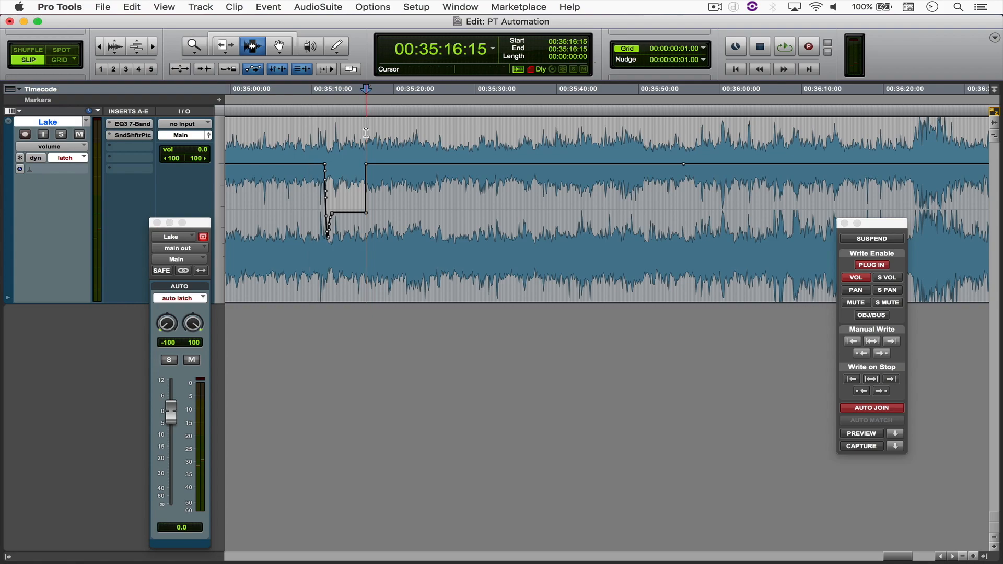
pyautogui.press('super+bracketright')
pyautogui.press('super+bracketright')
pyautogui.press('super+bracketright')
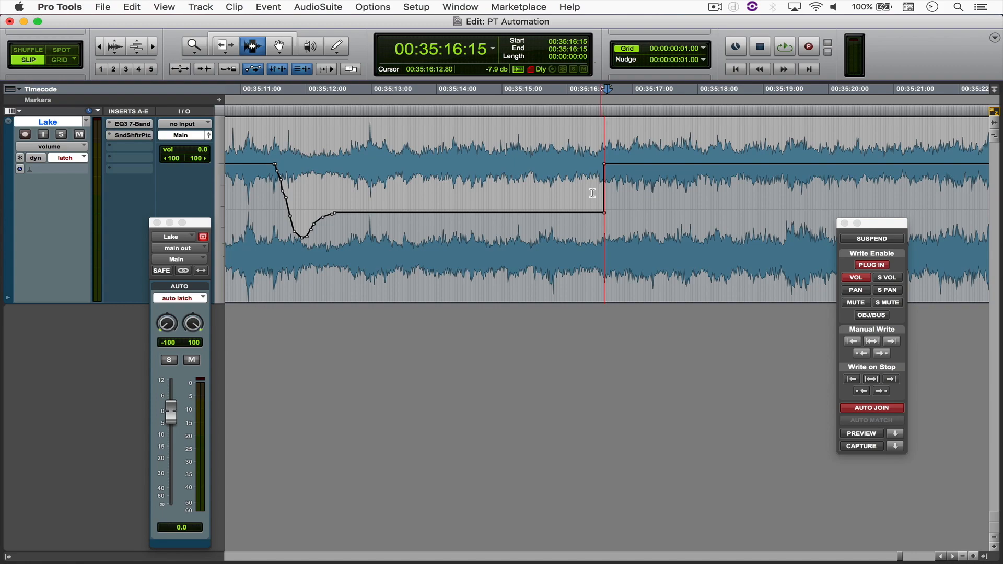
pyautogui.click(532, 178)
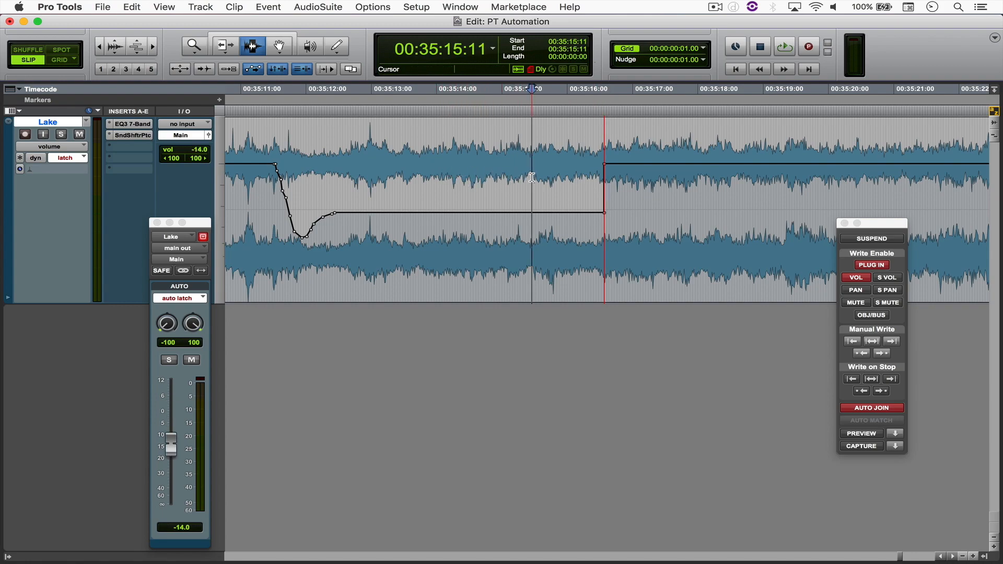
pyautogui.press('space')
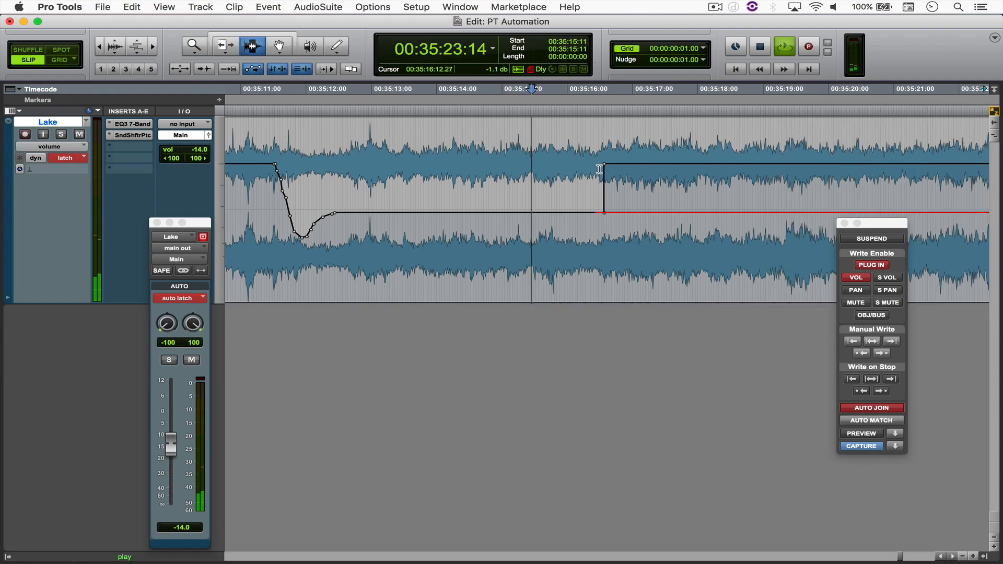
pyautogui.press('r')
pyautogui.press('r')
pyautogui.hscroll(3, 619, 175)
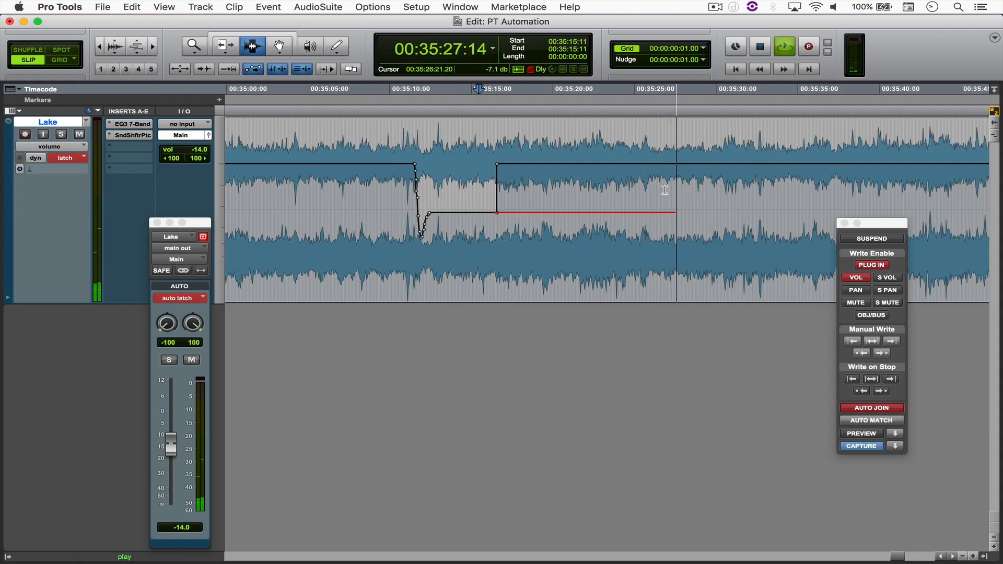
pyautogui.press('space')
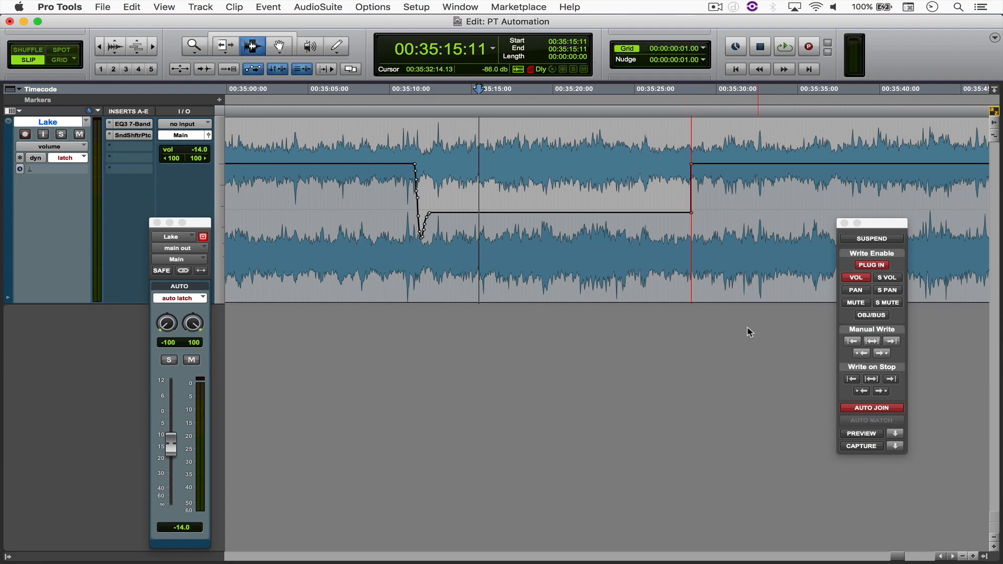
# Undo the Auto Join volume passes on the Lake track and turn off Auto Join
pyautogui.press('super+z')
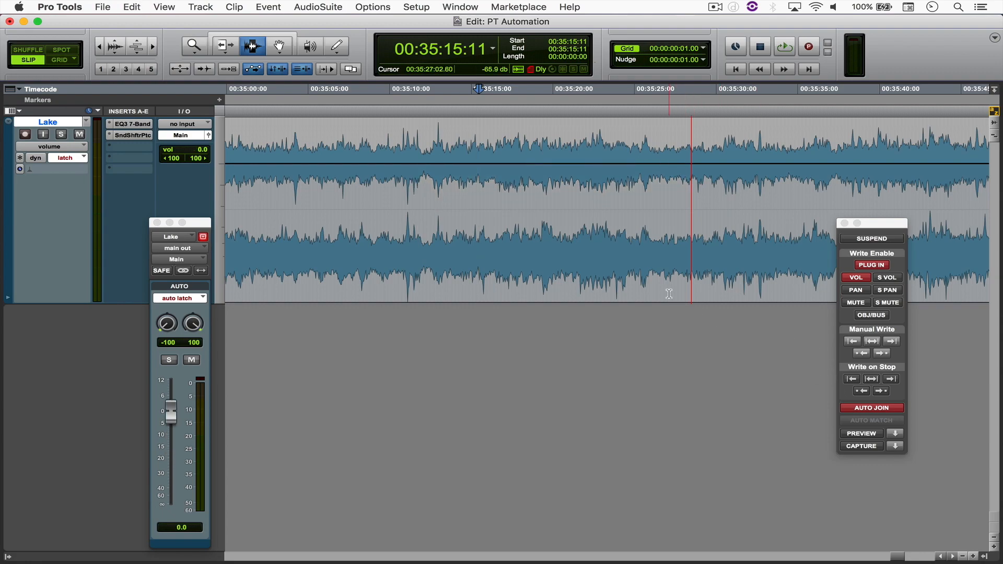
pyautogui.click(853, 410)
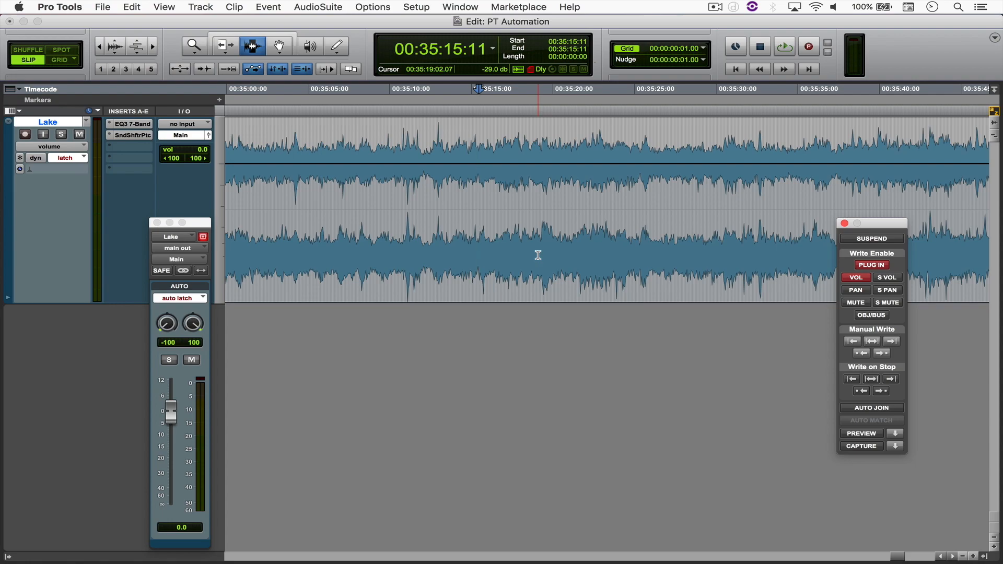
# Start a latch pass from 00:35:09:03, lowering the Lake fader to about -18.8 dB
pyautogui.click(448, 199)
pyautogui.press('super+bracketright')
pyautogui.click(462, 181)
pyautogui.press('space')
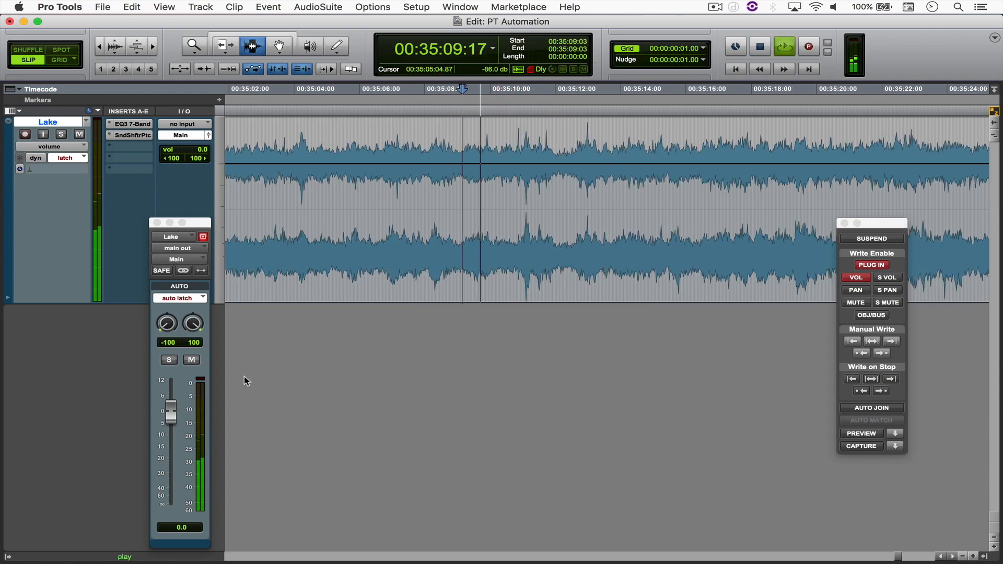
pyautogui.moveTo(169, 405)
pyautogui.mouseDown()
pyautogui.moveTo(174, 467)
pyautogui.moveTo(169, 450)
pyautogui.mouseUp()
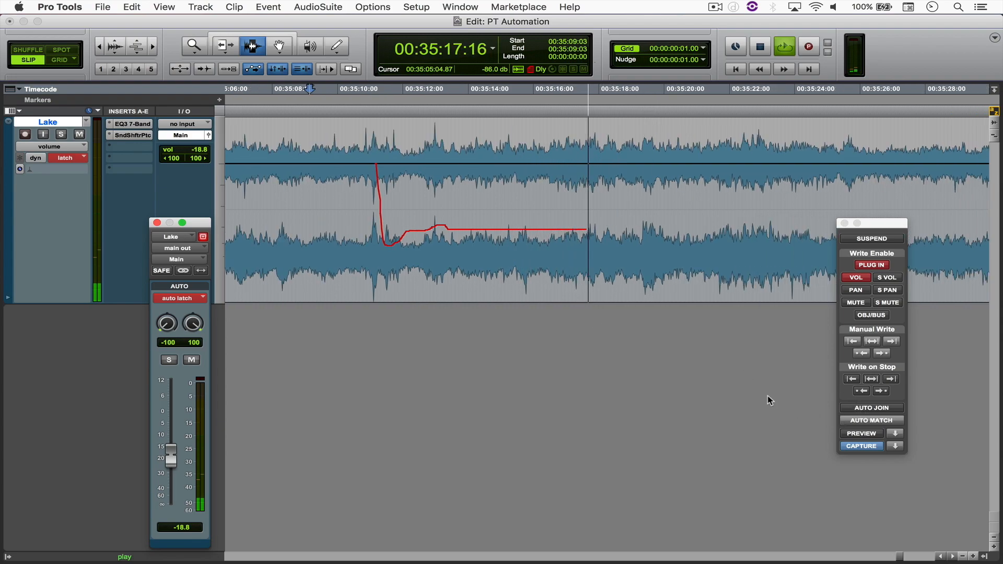
pyautogui.press('r')
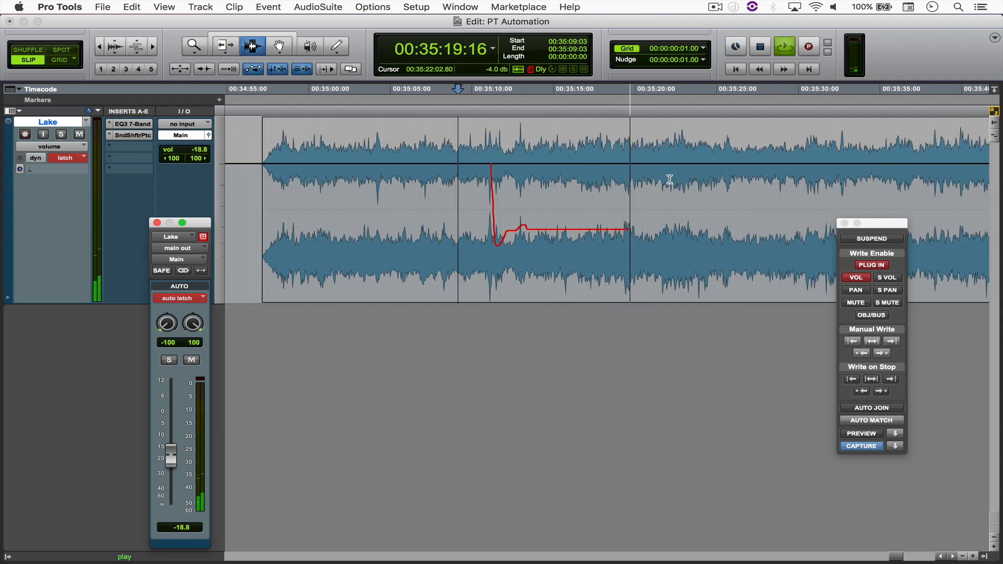
# Return the Lake volume to its existing automation with Auto Match at about 00:35:30:12, and stop playback past that point
pyautogui.hscroll(2, 670, 179)
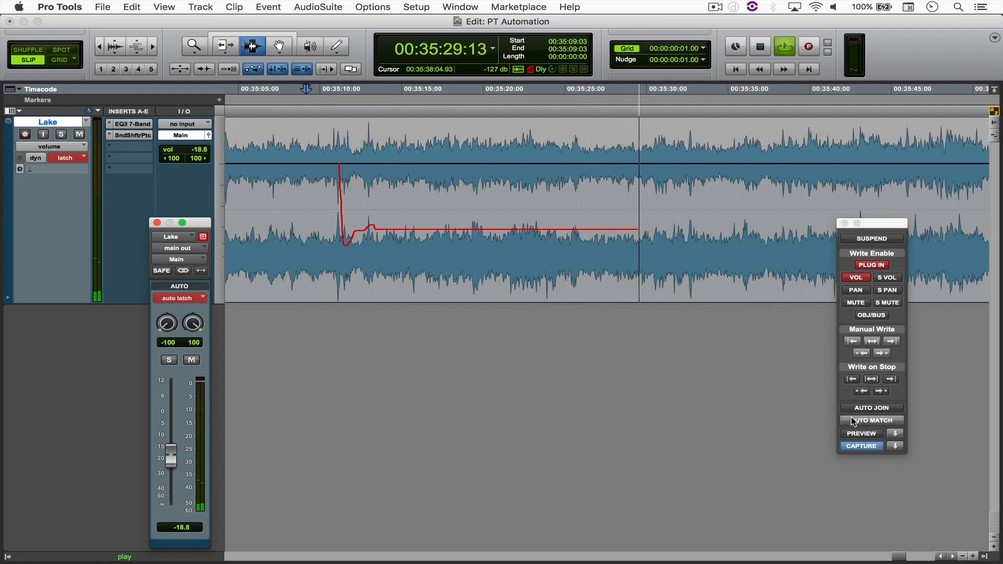
pyautogui.click(852, 421)
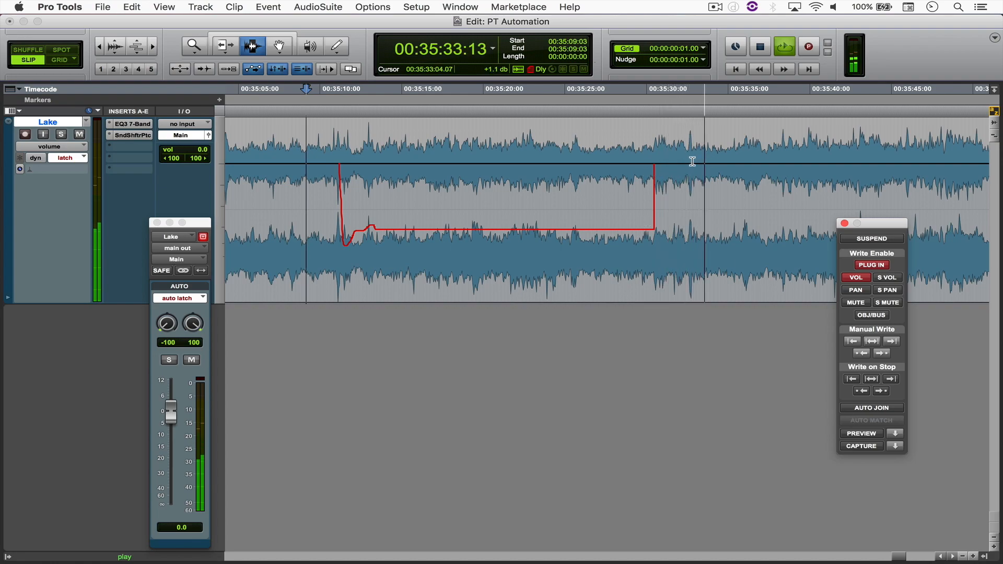
pyautogui.moveTo(694, 163); pyautogui.dragTo(770, 161)
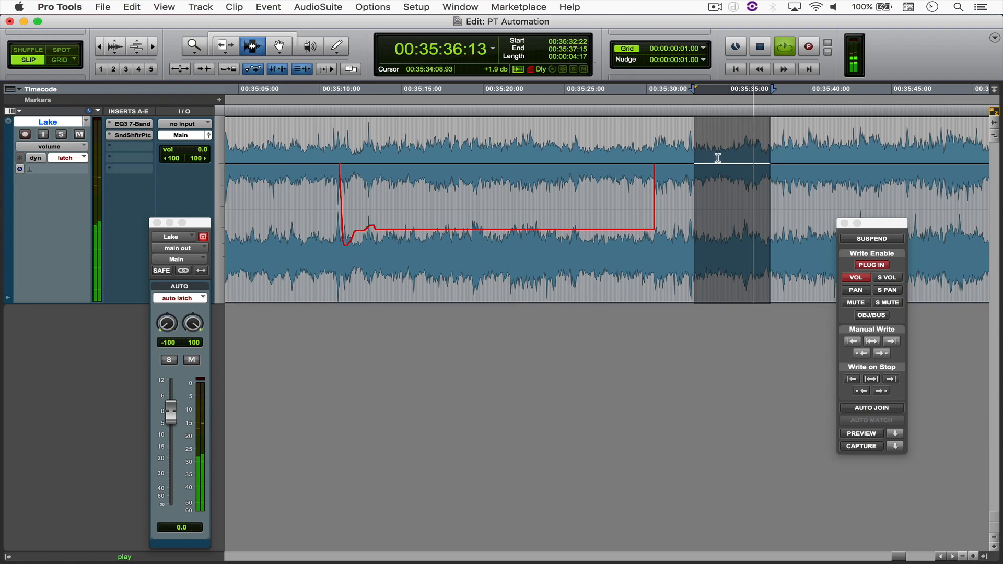
pyautogui.press('space')
# Examine the Auto Match transition in the Lake volume automation around 00:35:30:10 up close
pyautogui.click(655, 177)
pyautogui.press('t')
pyautogui.press('t')
pyautogui.press('t')
pyautogui.press('t')
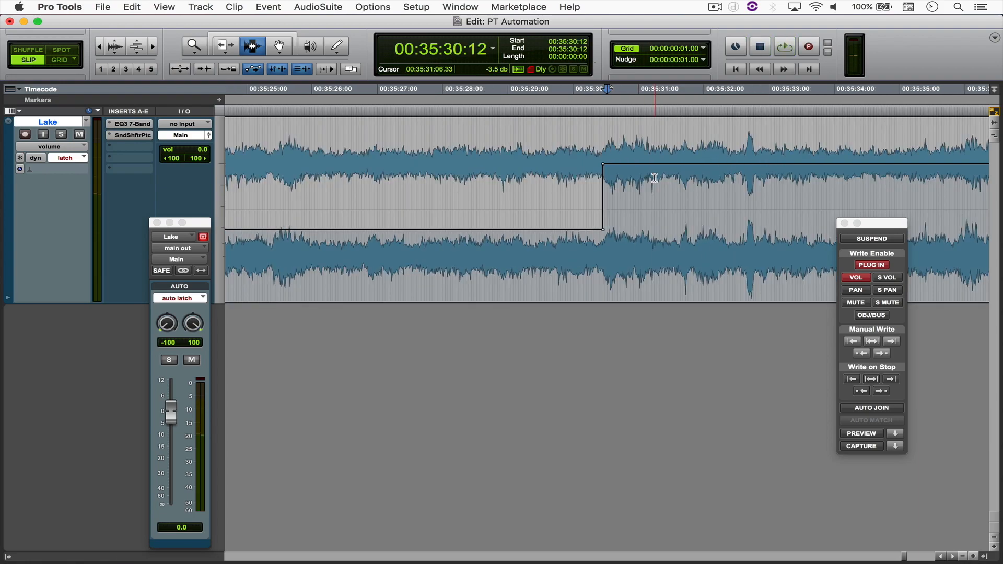
pyautogui.moveTo(507, 176); pyautogui.dragTo(614, 181)
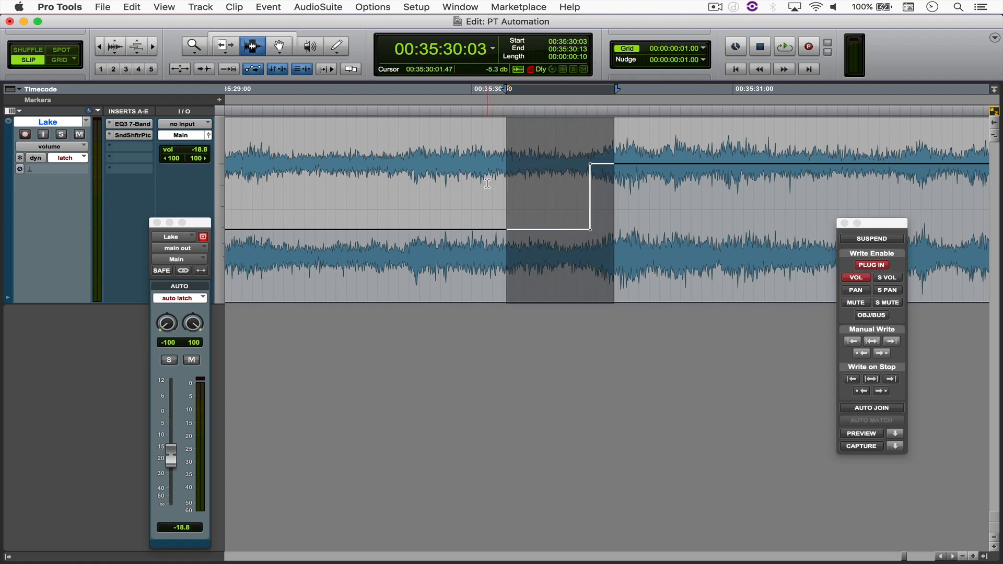
pyautogui.click(487, 184)
pyautogui.click(586, 178)
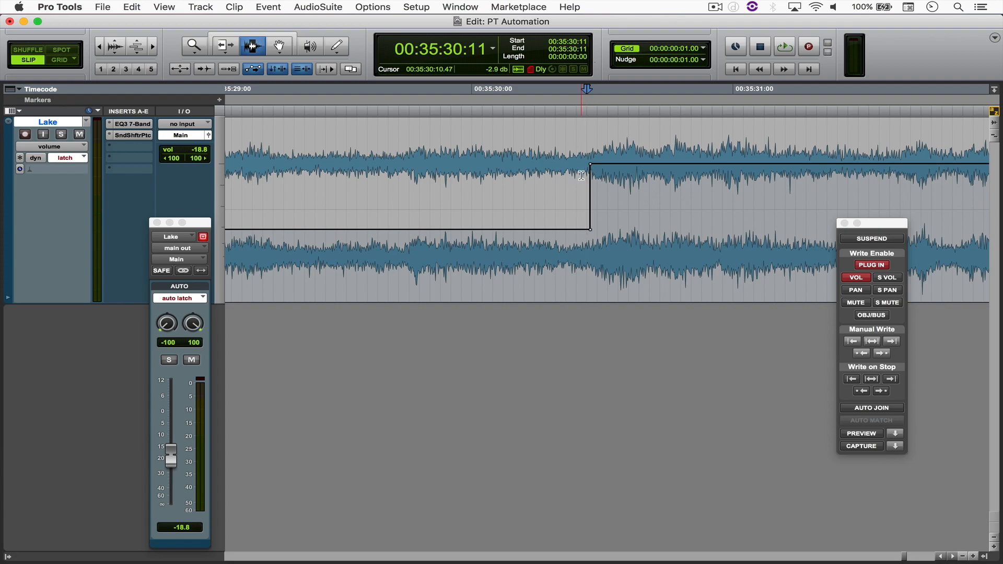
# Set the AutoMatch Time to 500 msec in the mixing preferences
pyautogui.click(74, 8)
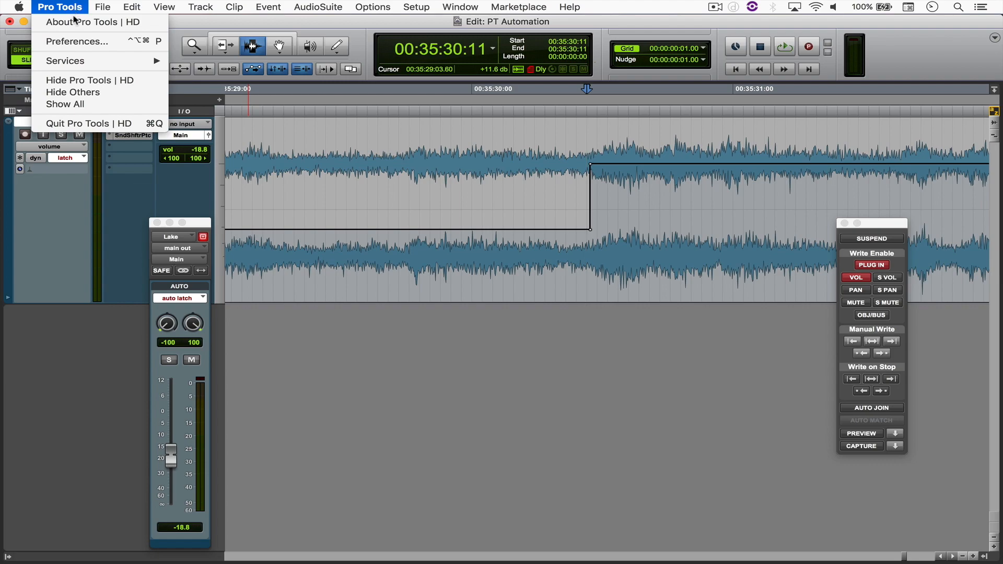
pyautogui.click(84, 41)
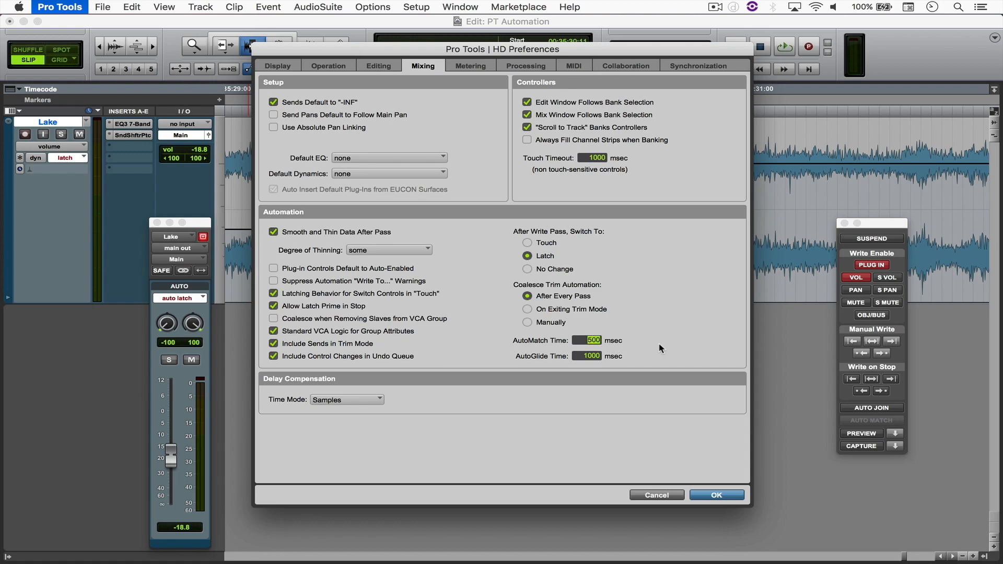
pyautogui.click(695, 496)
# Start another latch pass from 00:35:33:19, lowering the Lake fader to about -14.5 dB
pyautogui.click(593, 253)
pyautogui.press('r')
pyautogui.press('r')
pyautogui.press('r')
pyautogui.press('r')
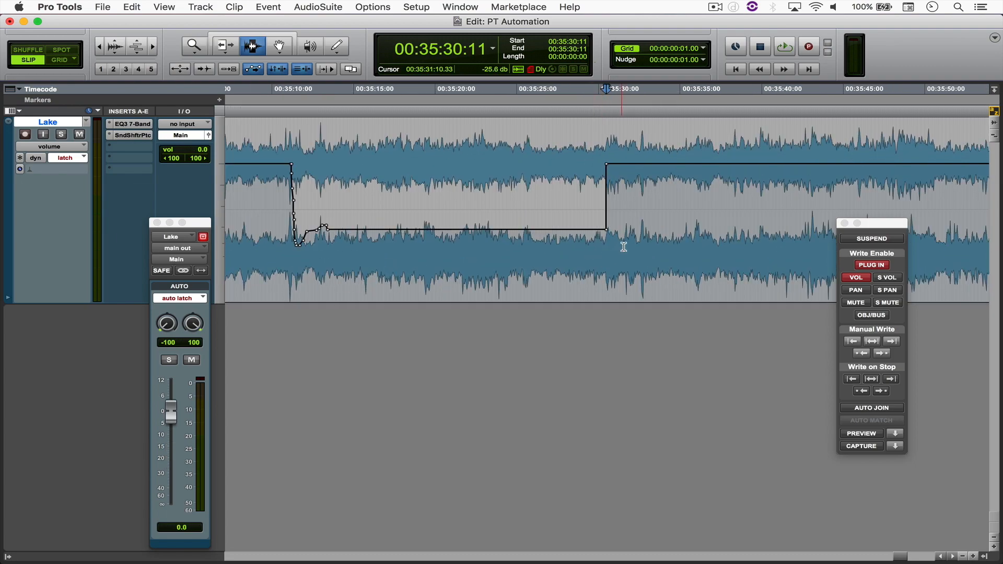
pyautogui.hscroll(3, 623, 247)
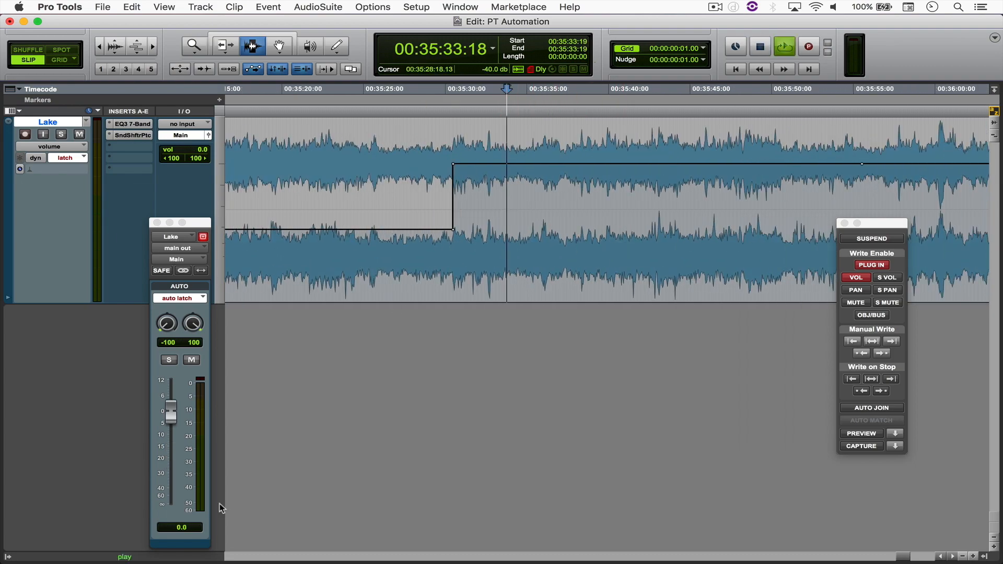
pyautogui.moveTo(167, 425); pyautogui.dragTo(169, 440)
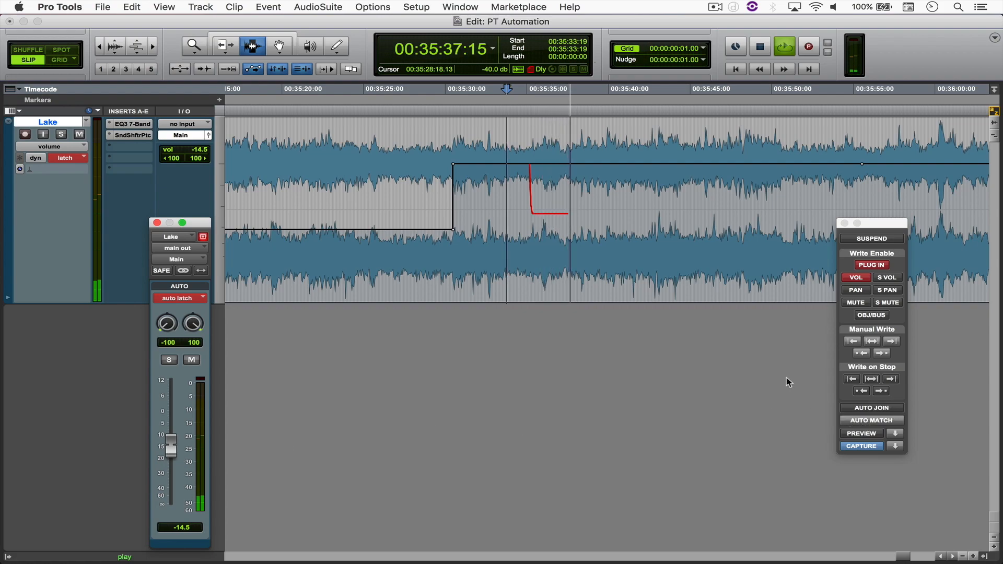
# Ramp the Lake volume back to its existing automation with Auto Match at about 00:35:44, and stop playback
pyautogui.press('t')
pyautogui.press('t')
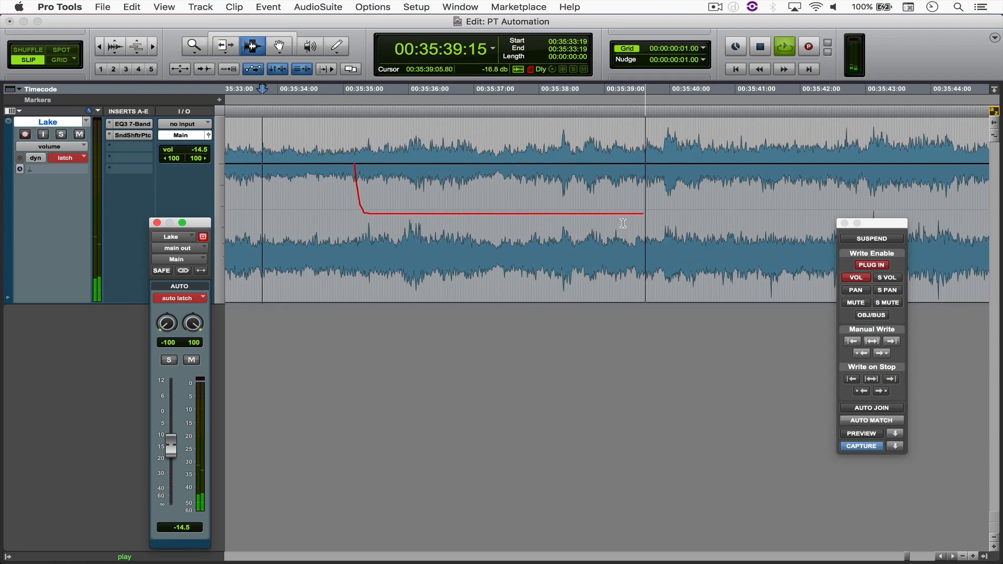
pyautogui.click(871, 421)
pyautogui.press('space')
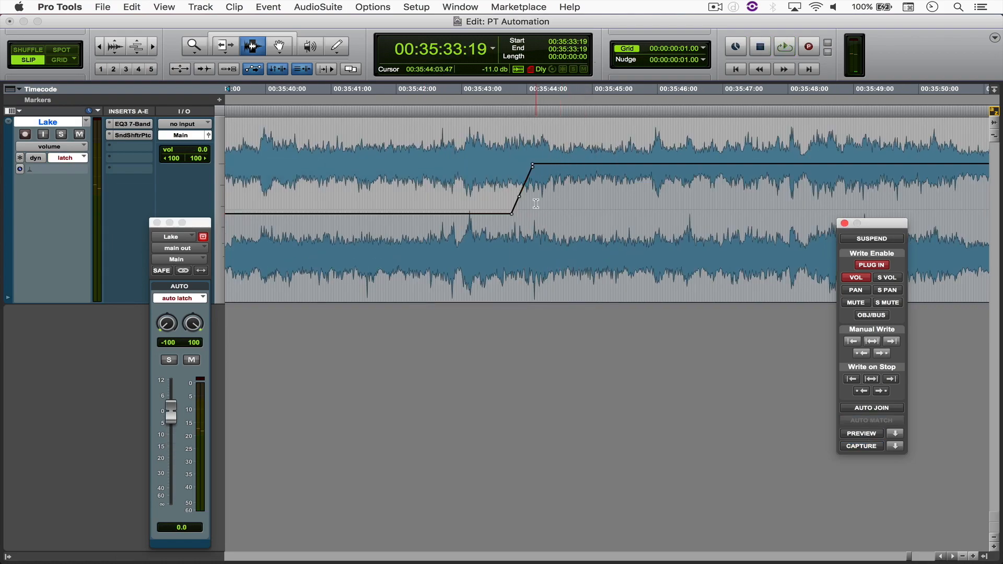
# Inspect the length of the Auto Match volume ramp near 00:35:44 by selecting a range at the ramp
pyautogui.click(522, 201)
pyautogui.press('super+bracketright')
pyautogui.press('super+bracketright')
pyautogui.moveTo(568, 202); pyautogui.dragTo(648, 203)
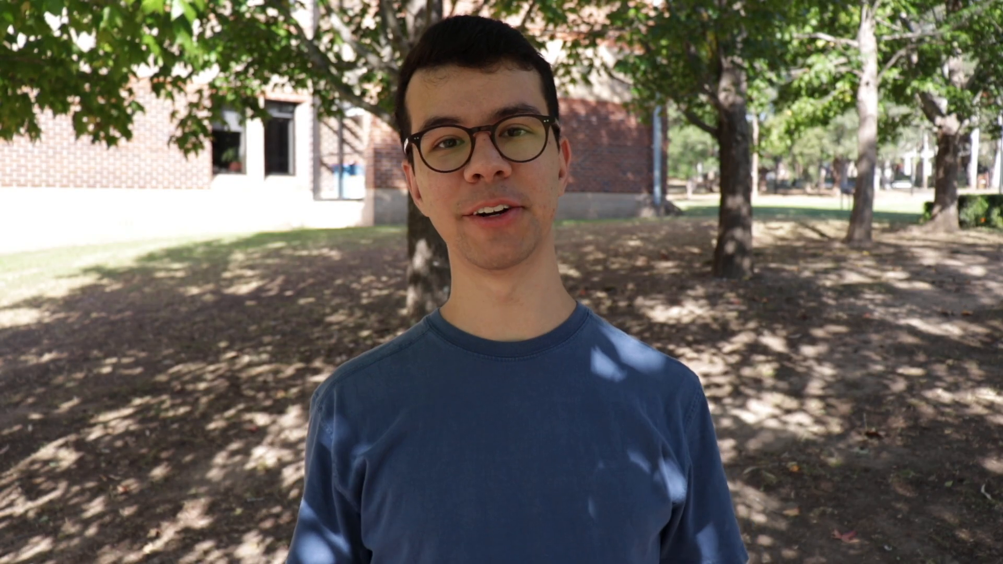